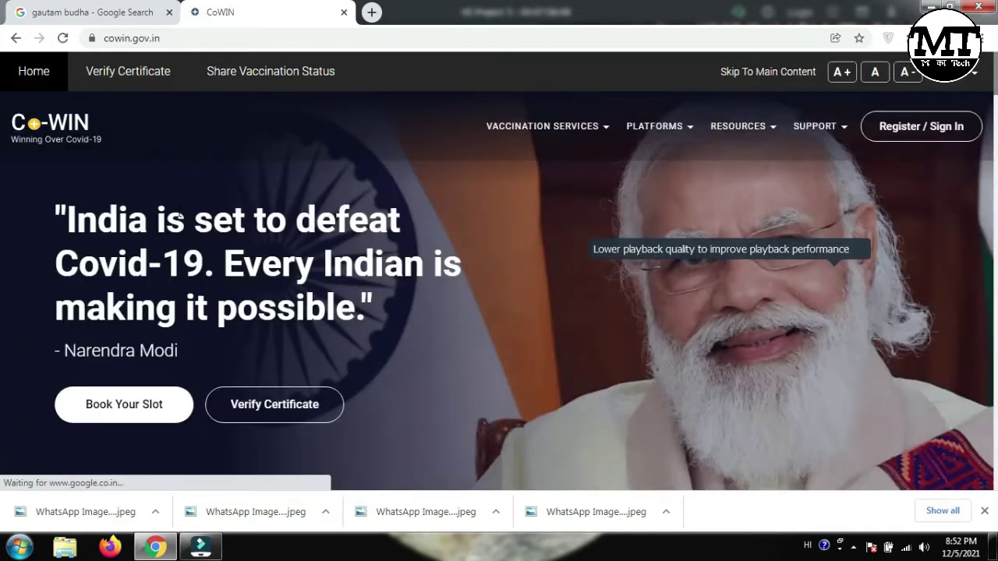
Step: Sign in to CoWIN with the registered mobile number and the one-time password sent to it
click(938, 134)
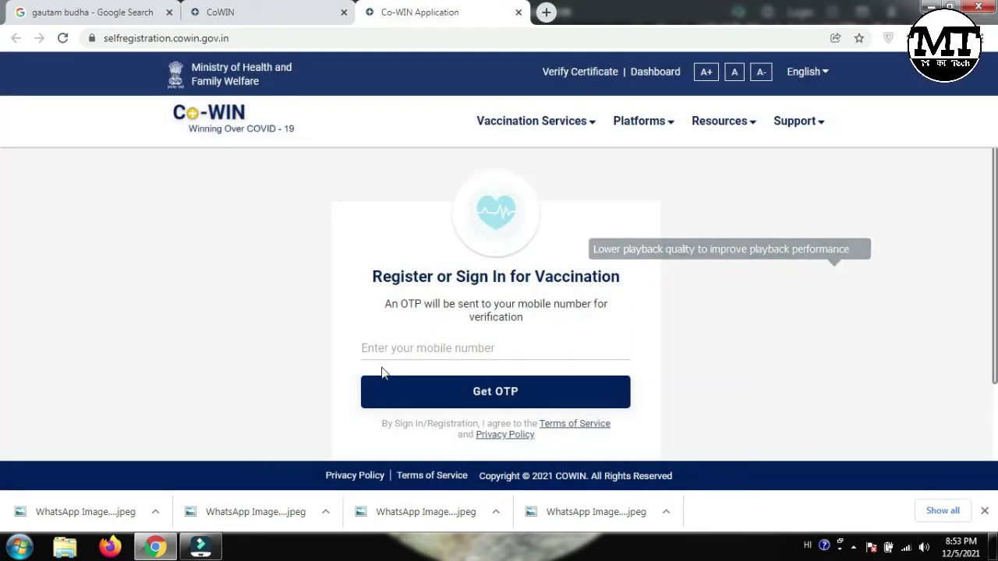
click(398, 355)
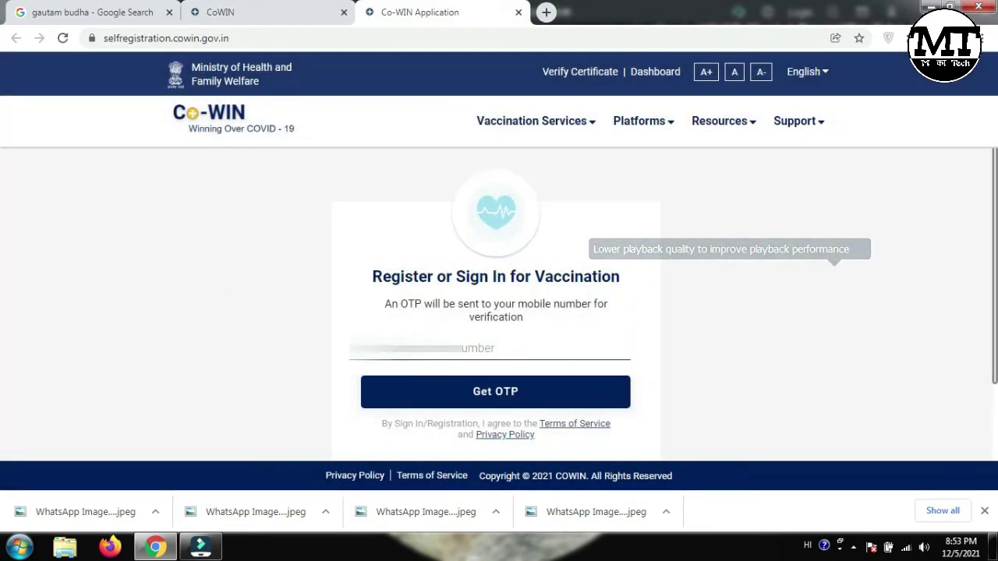
text(9999)
click(435, 383)
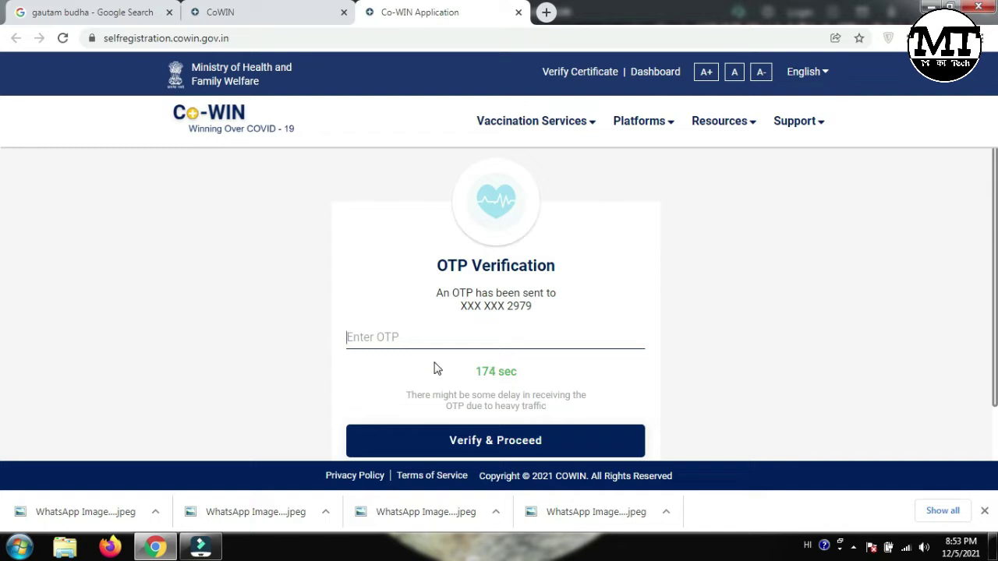
key(Return)
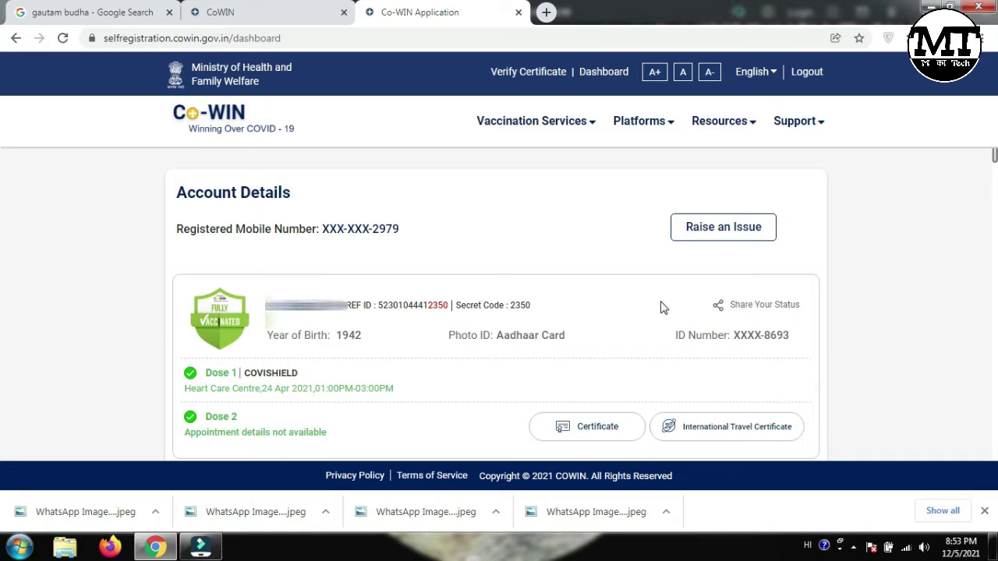
Step: Open Raise an Issue and look through the available issue options
click(709, 233)
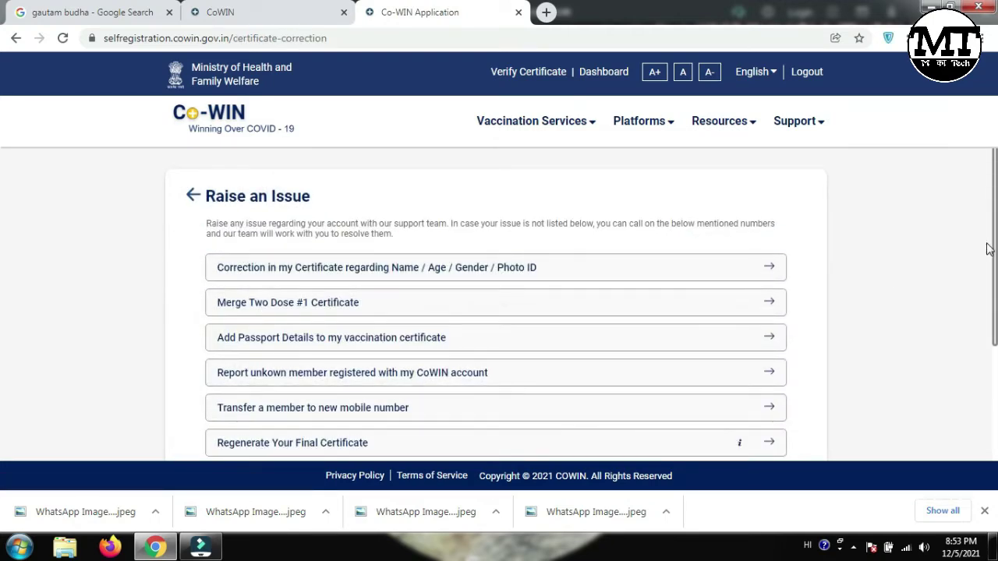
scroll(985, 245, down, 3)
scroll(987, 247, up, 2)
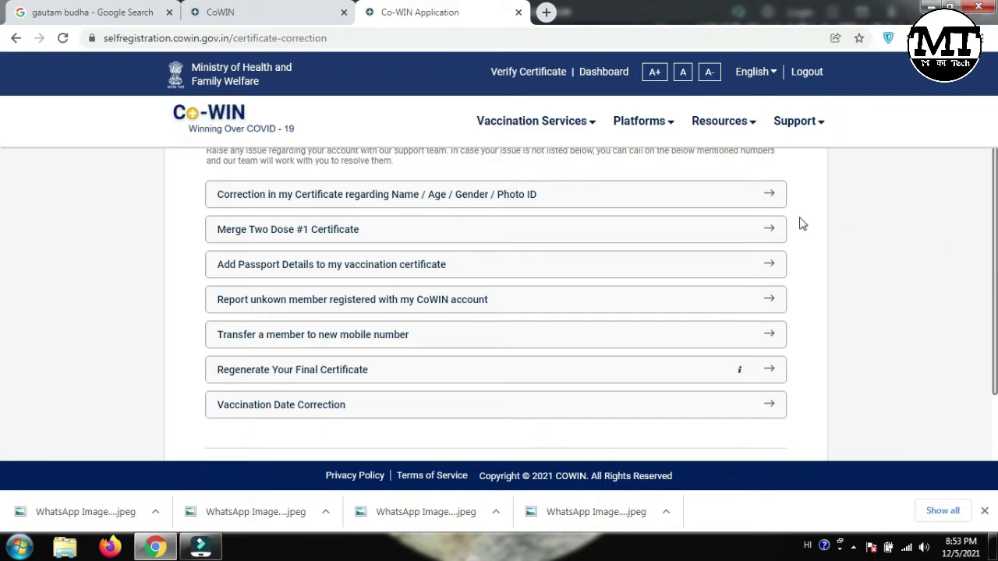
click(769, 228)
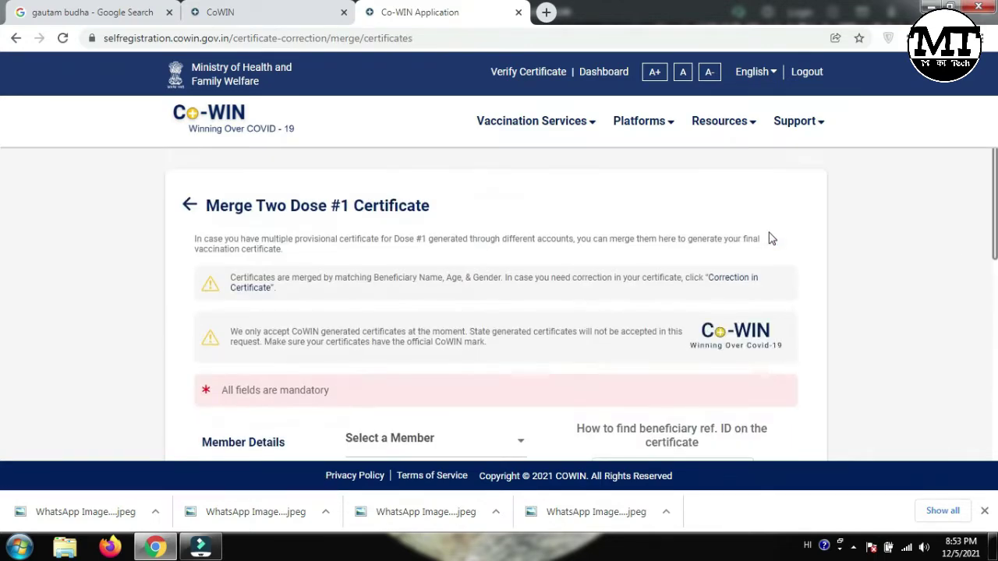
scroll(762, 263, down, 1)
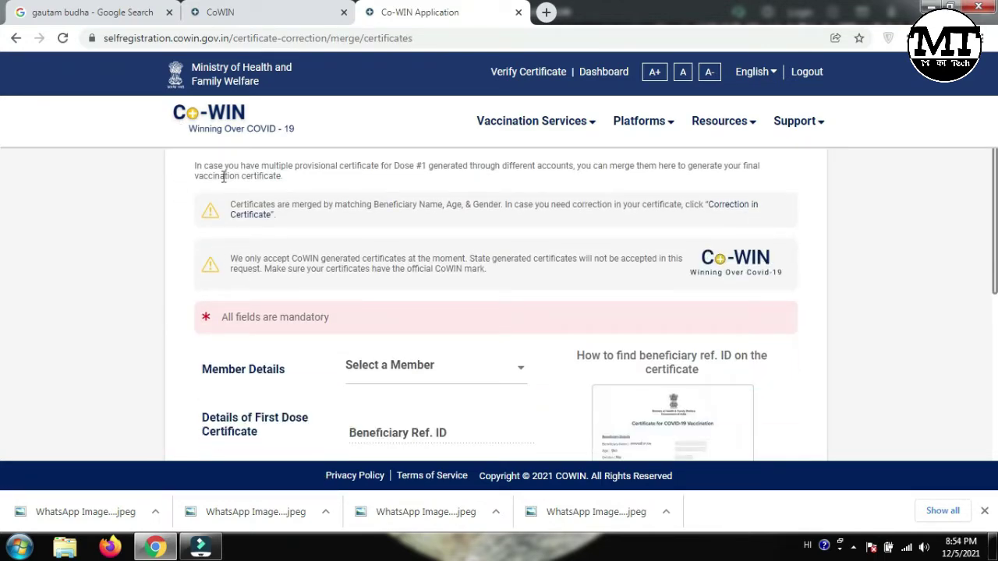
scroll(179, 183, up, 1)
click(187, 204)
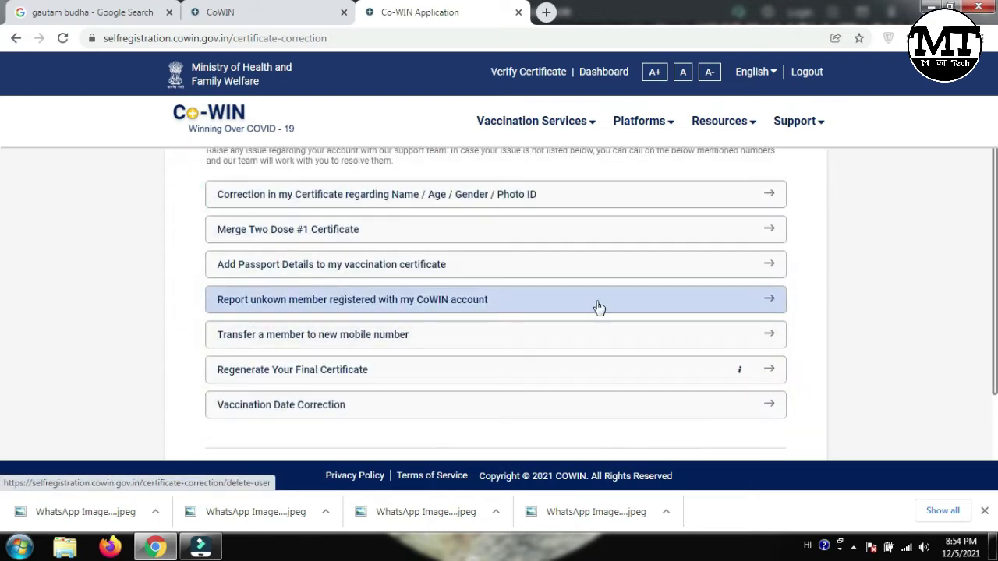
click(774, 268)
click(774, 268)
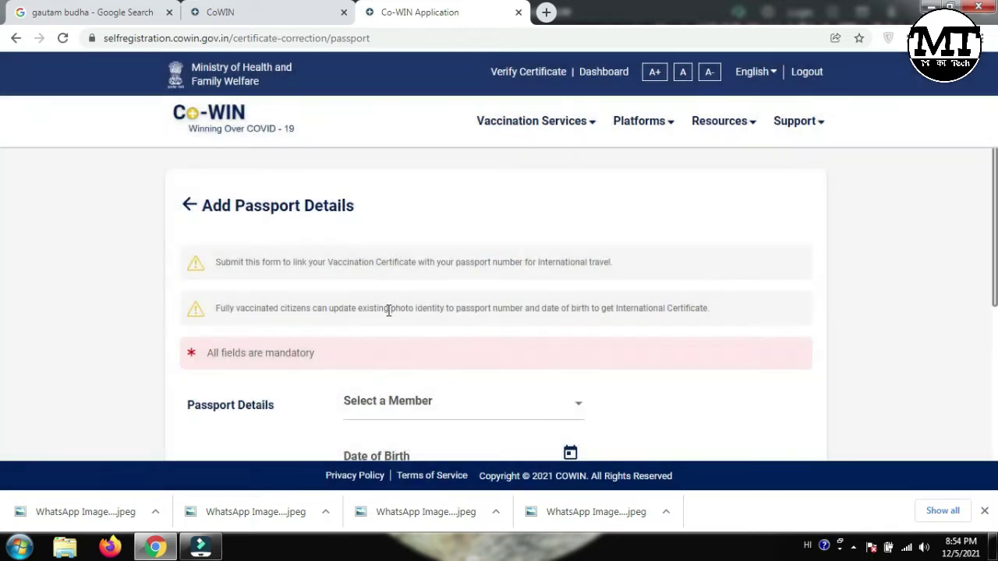
scroll(385, 314, down, 2)
scroll(386, 314, up, 2)
click(190, 205)
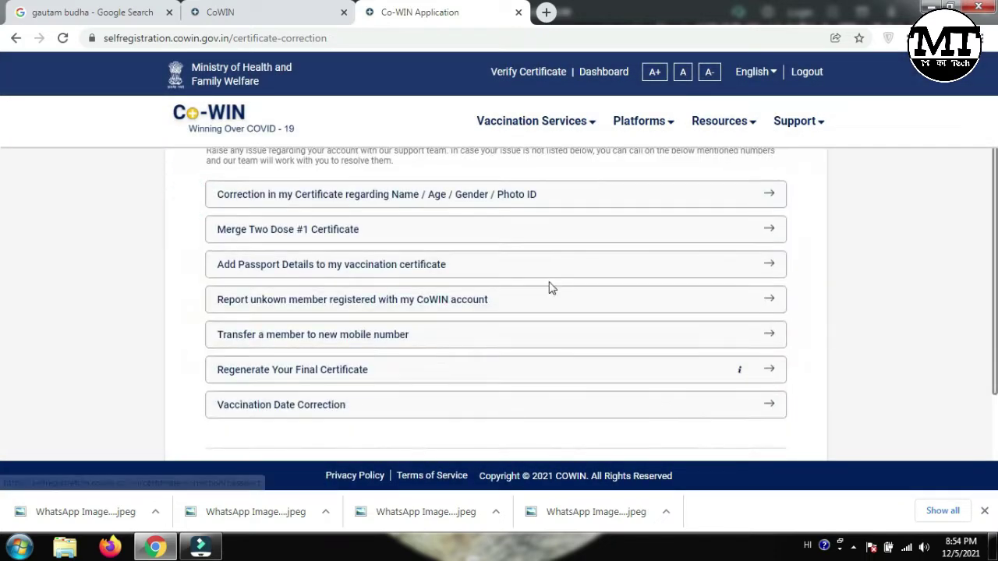
click(772, 300)
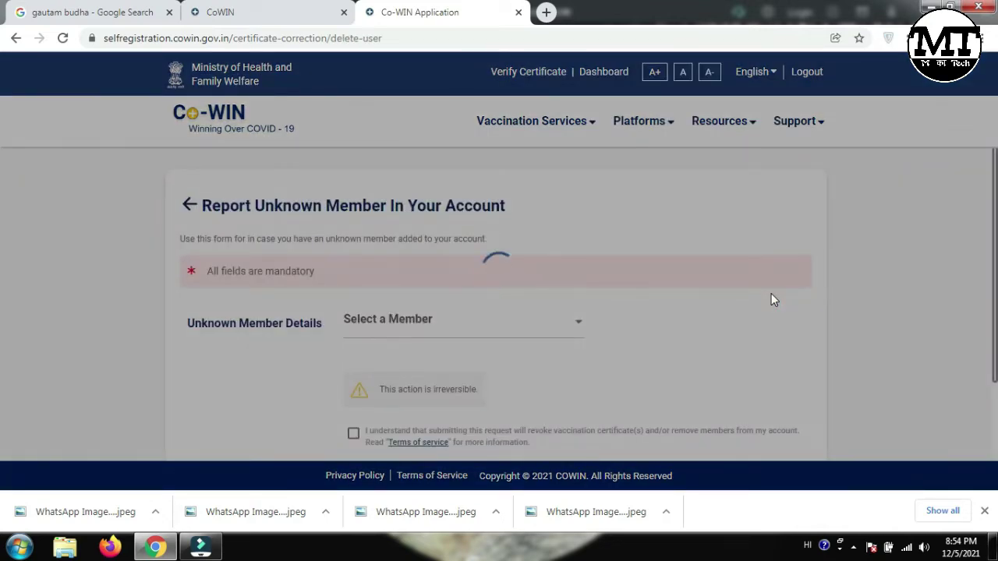
scroll(628, 341, down, 2)
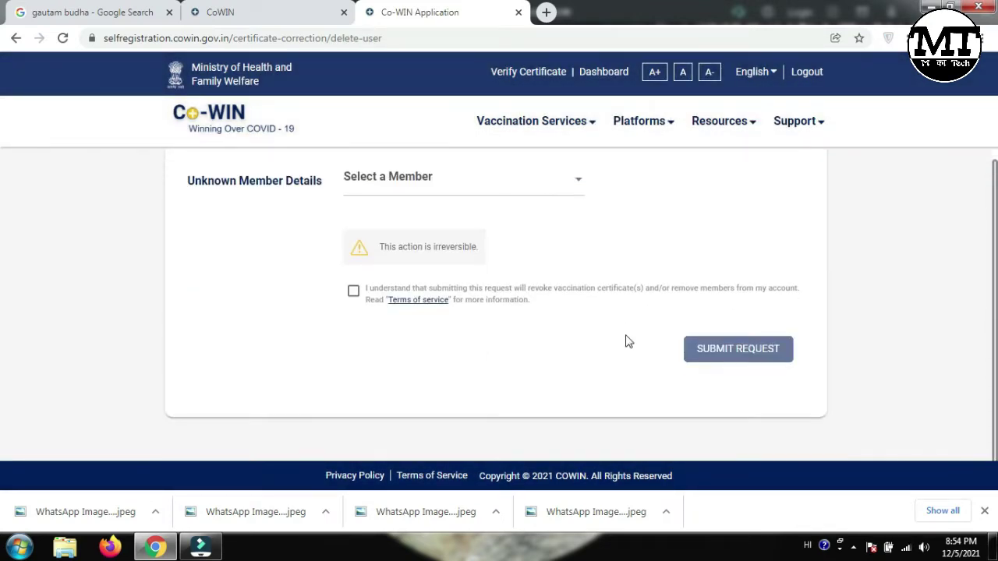
scroll(628, 341, up, 2)
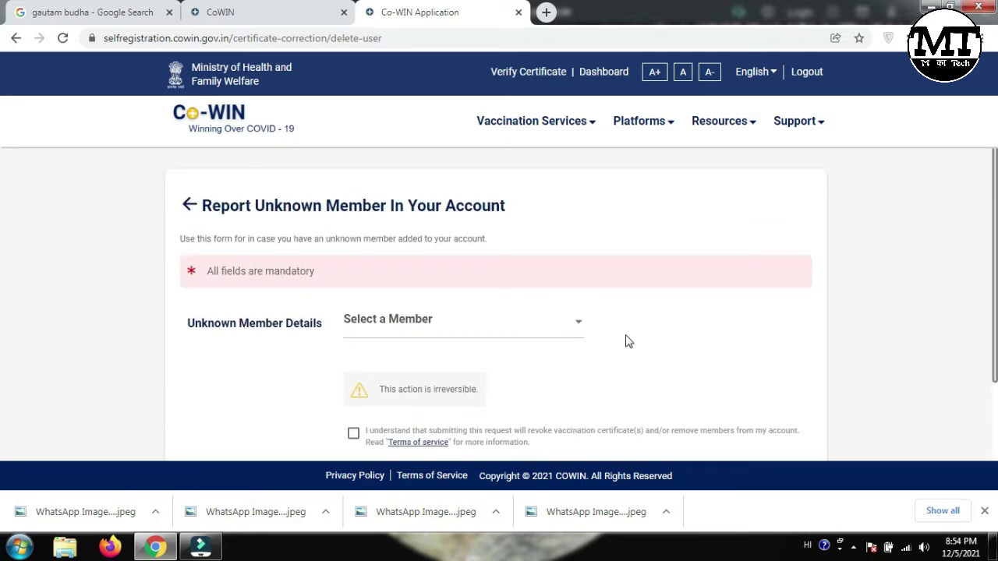
scroll(535, 343, down, 2)
scroll(534, 343, up, 2)
scroll(535, 343, down, 1)
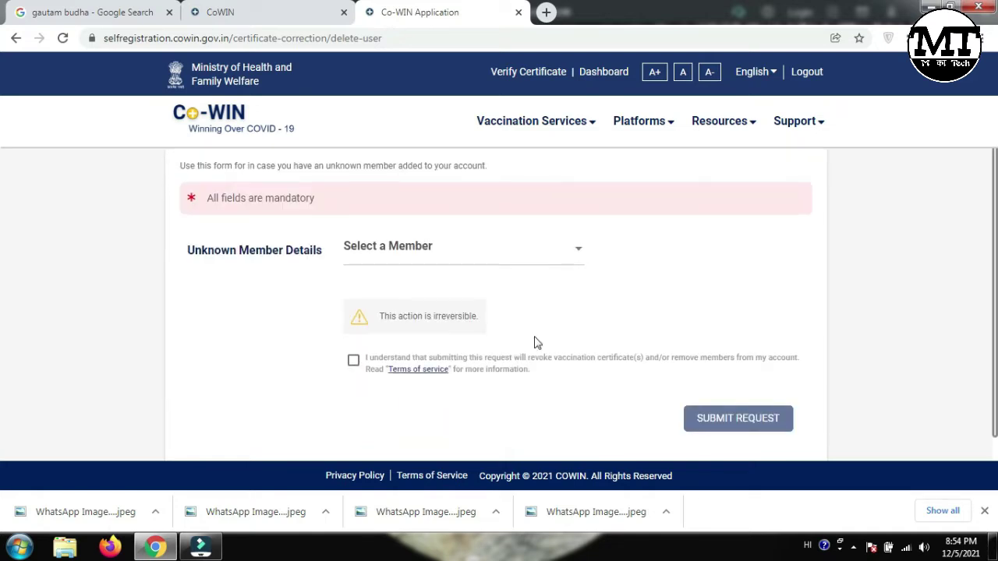
scroll(535, 343, down, 1)
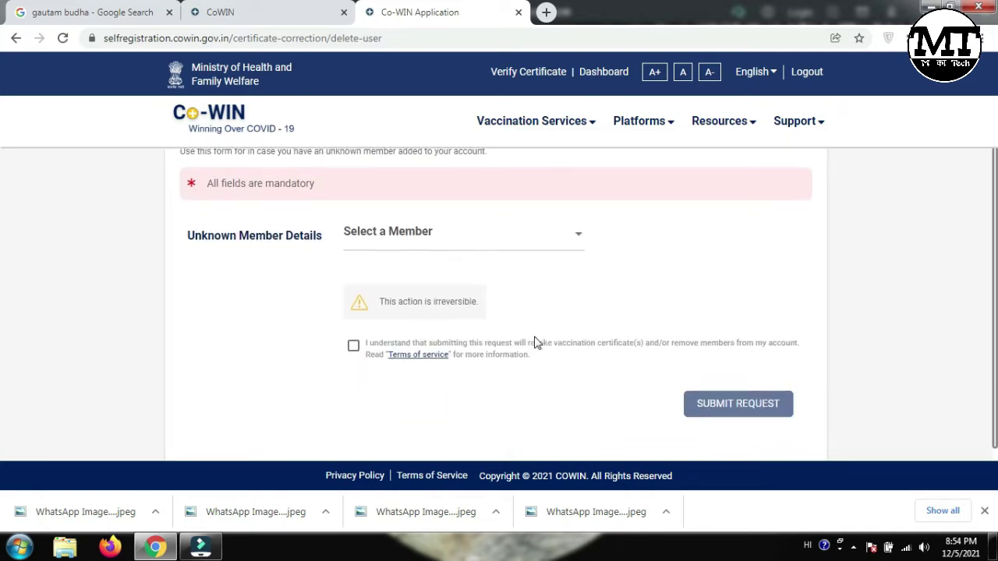
scroll(535, 343, up, 2)
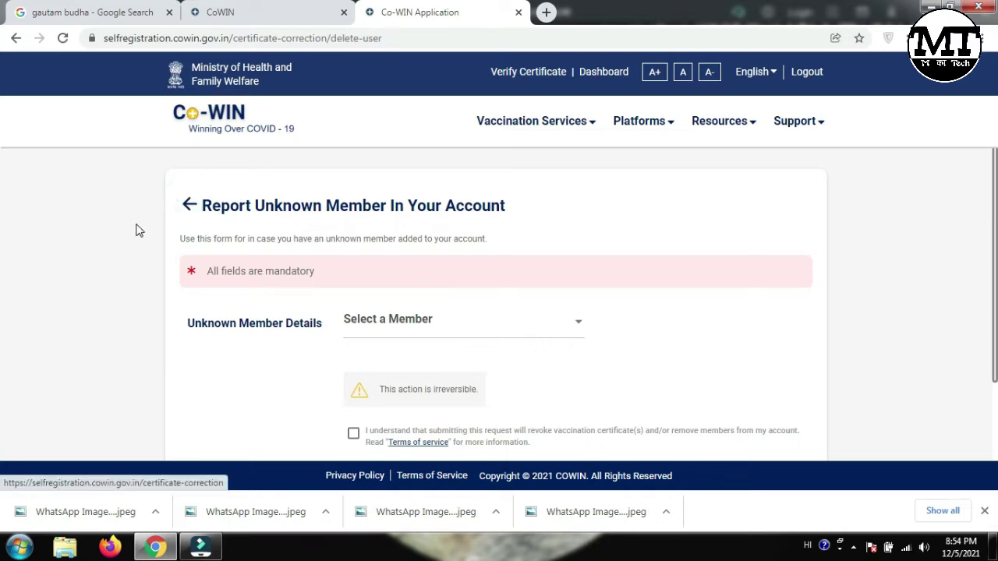
click(191, 205)
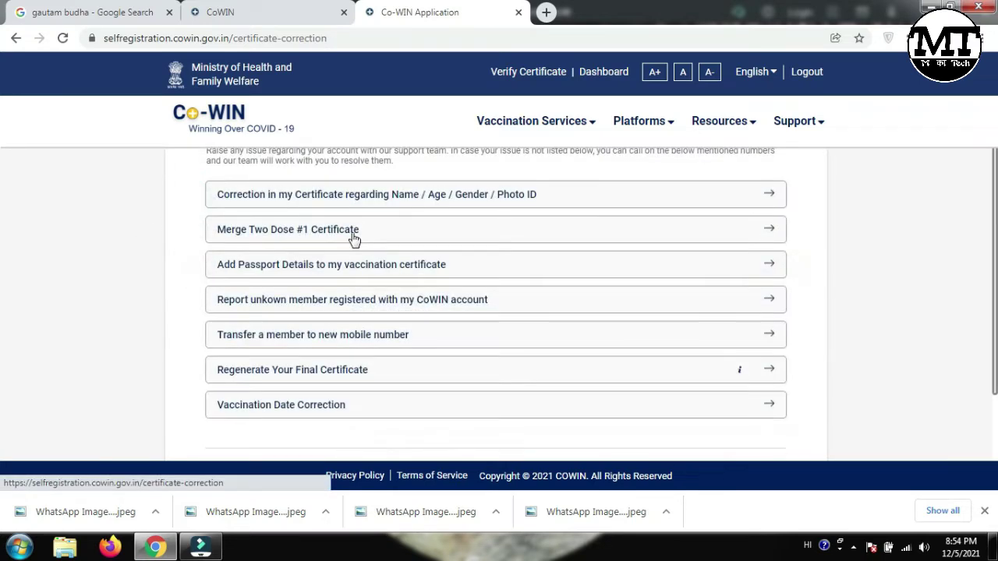
click(747, 340)
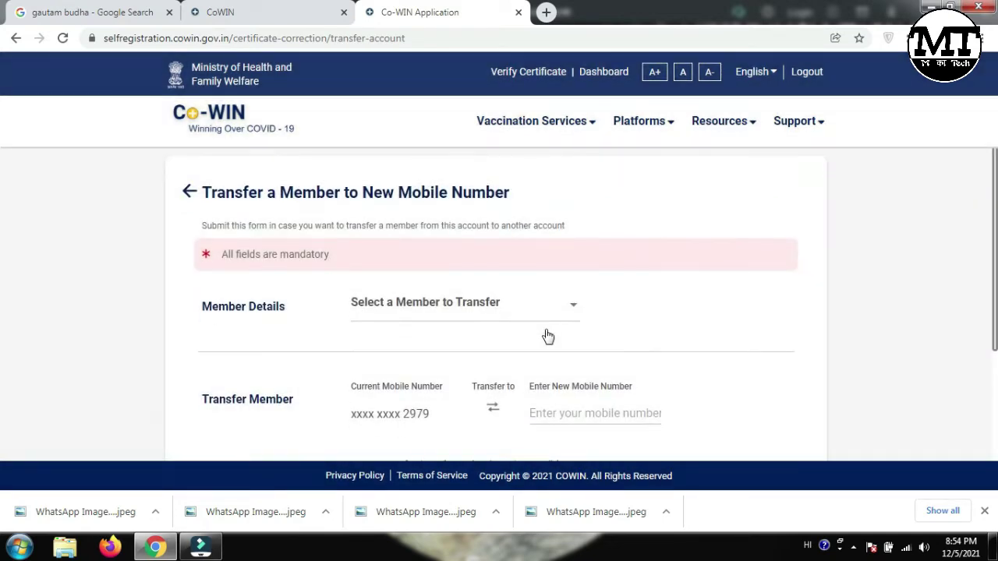
scroll(546, 336, down, 2)
scroll(163, 152, up, 2)
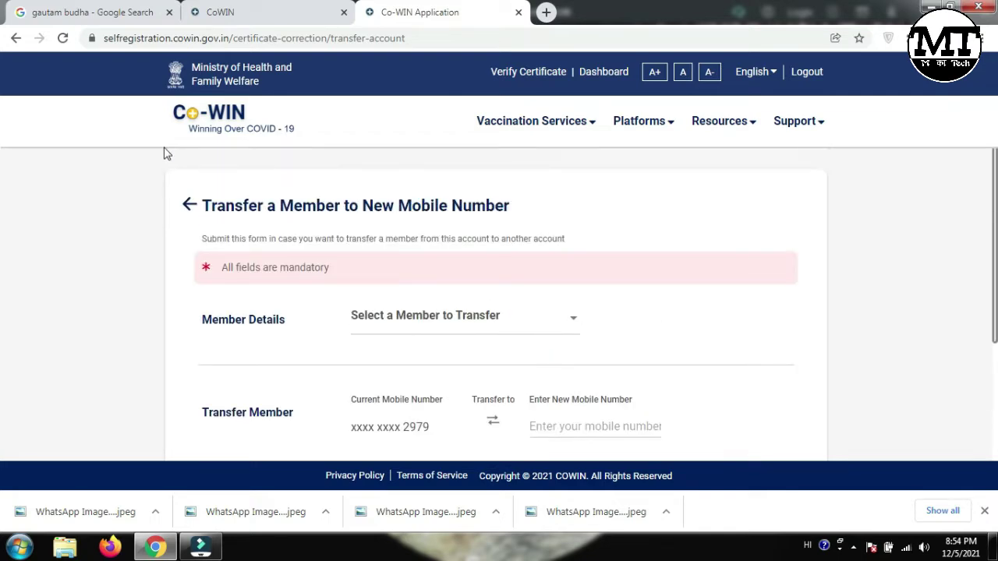
click(199, 206)
scroll(446, 290, down, 1)
click(446, 293)
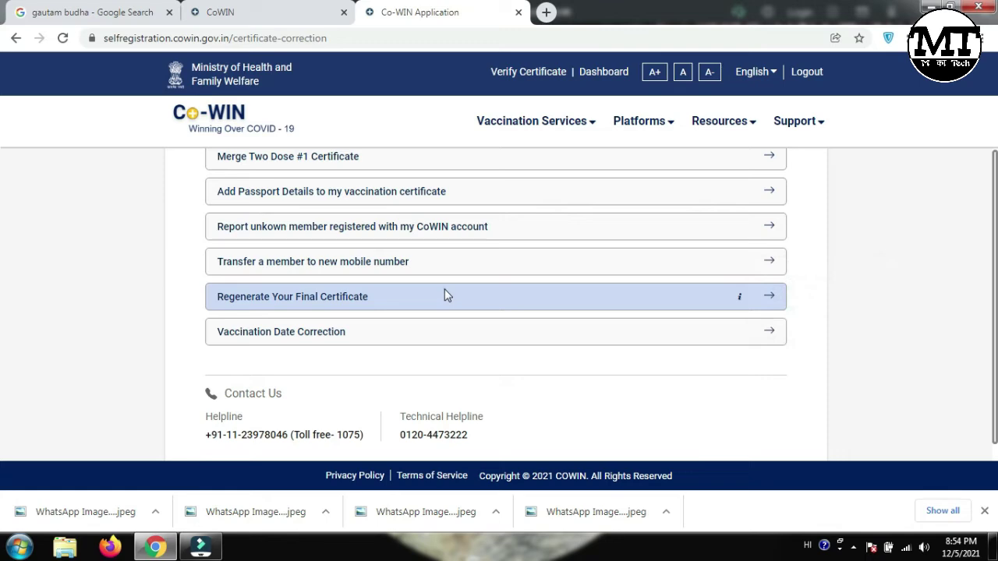
Step: Preview the Regenerate Your Final Certificate page, then return to the issue list
click(768, 295)
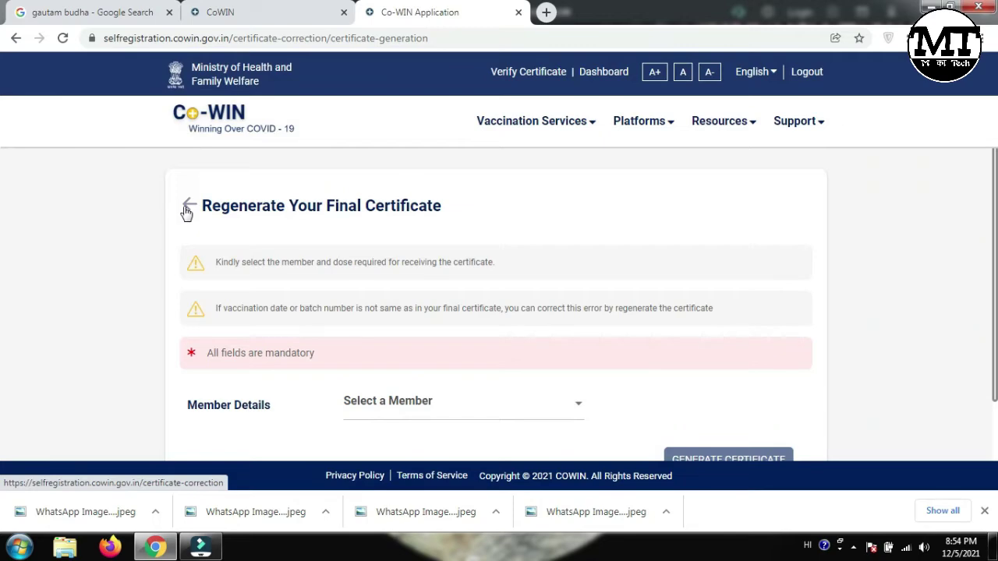
click(188, 207)
scroll(279, 257, down, 1)
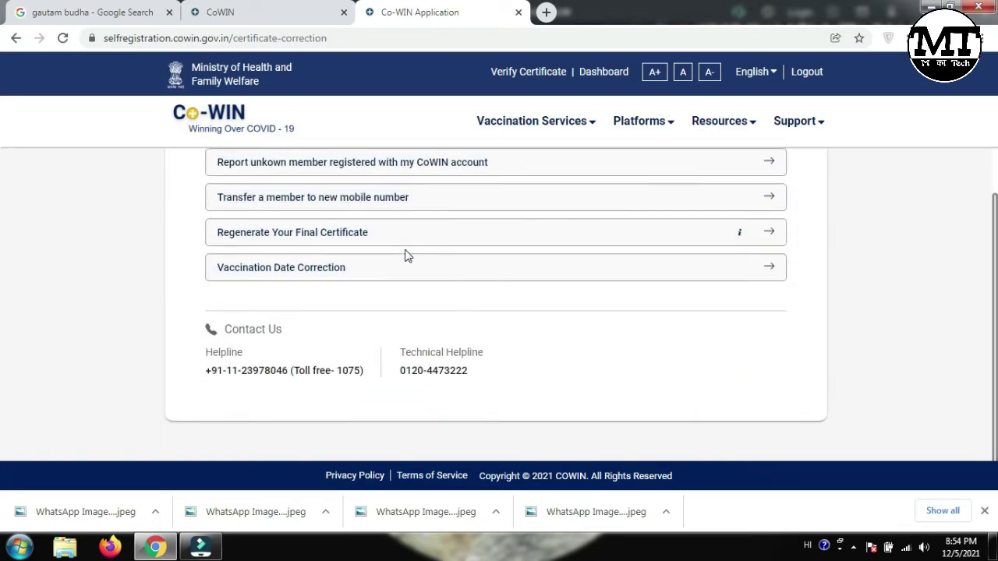
scroll(403, 257, up, 1)
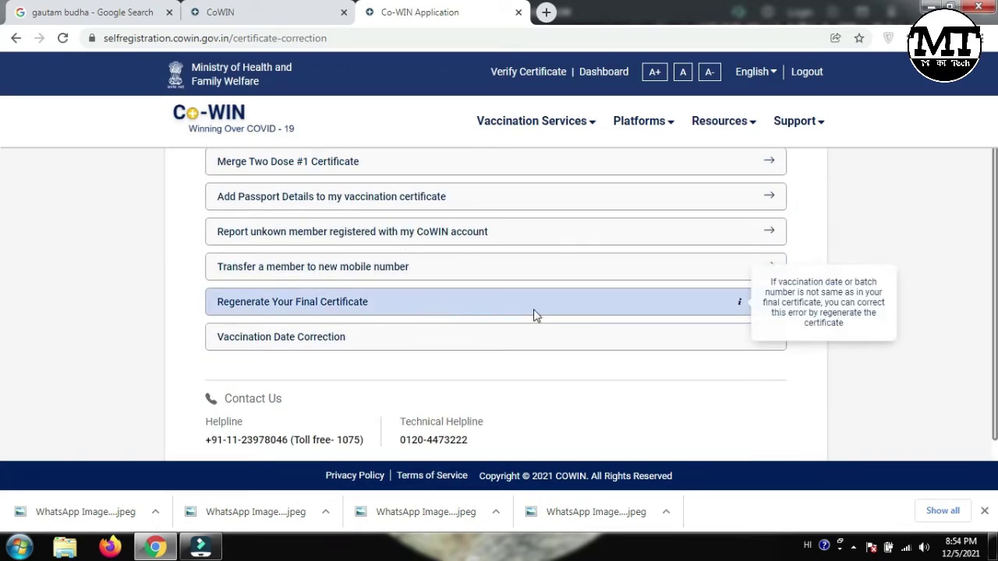
Step: Check the Vaccination Date Correction form, then open the Name / Age / Gender / Photo ID correction
mouse_move(546, 308)
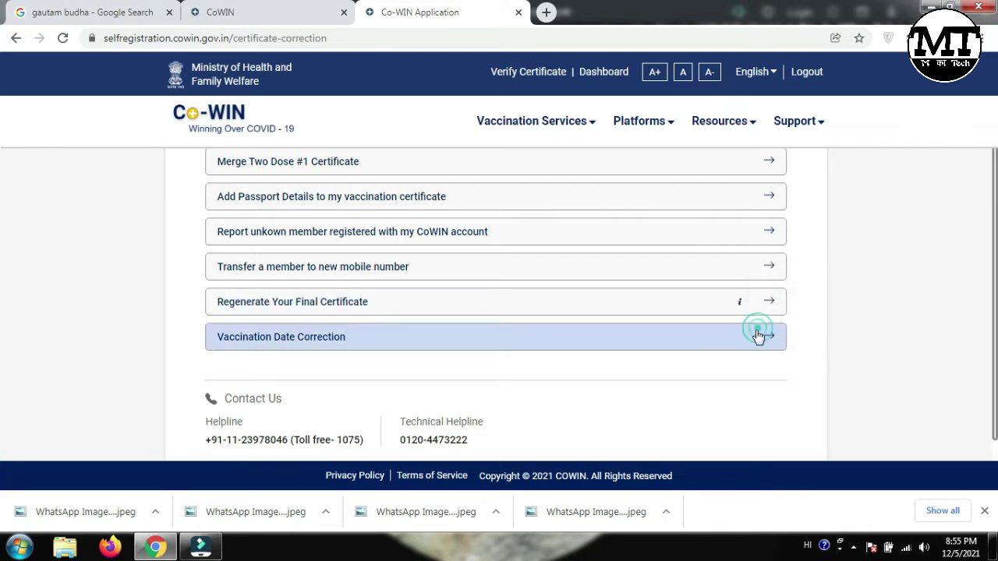
click(756, 338)
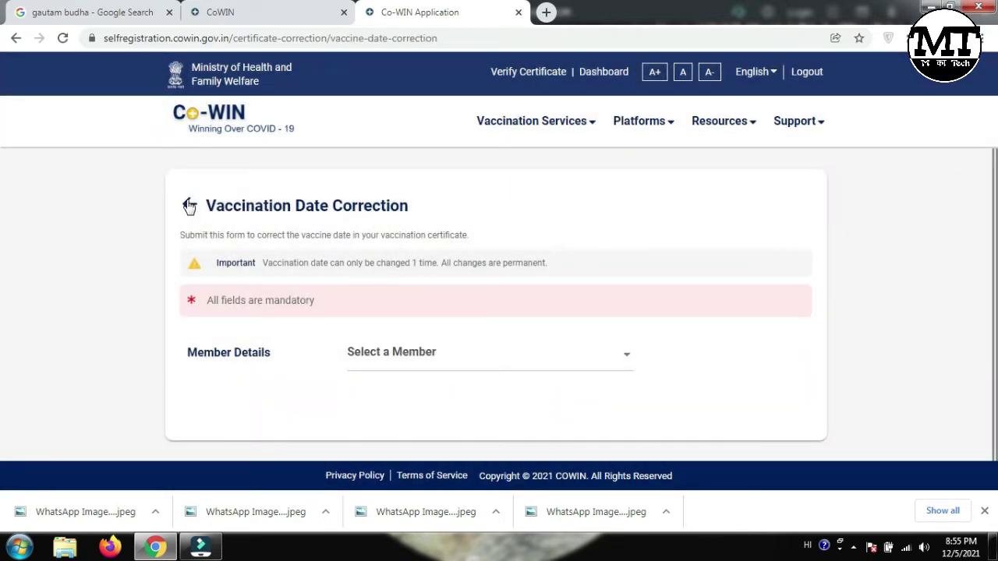
click(188, 205)
scroll(422, 294, up, 2)
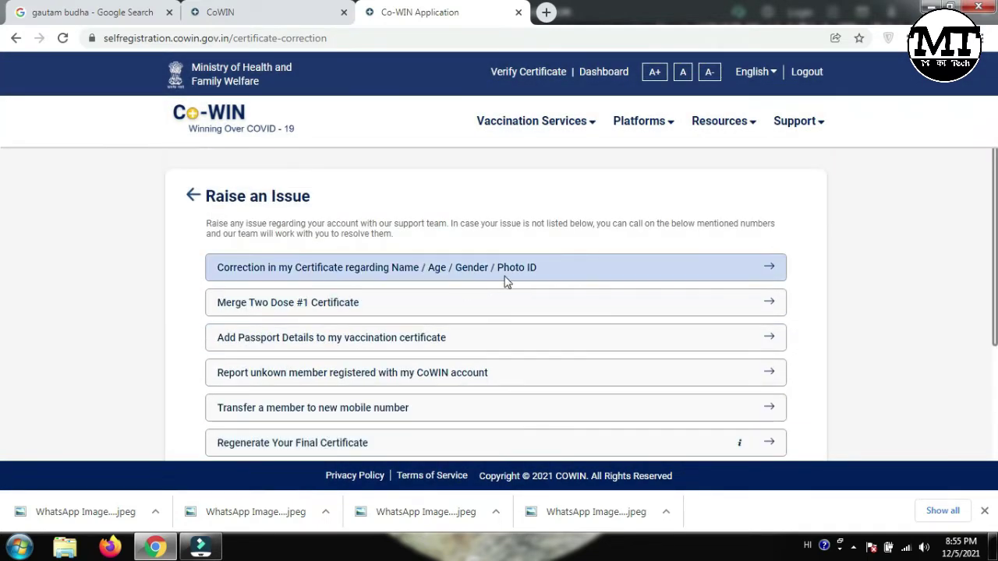
click(739, 271)
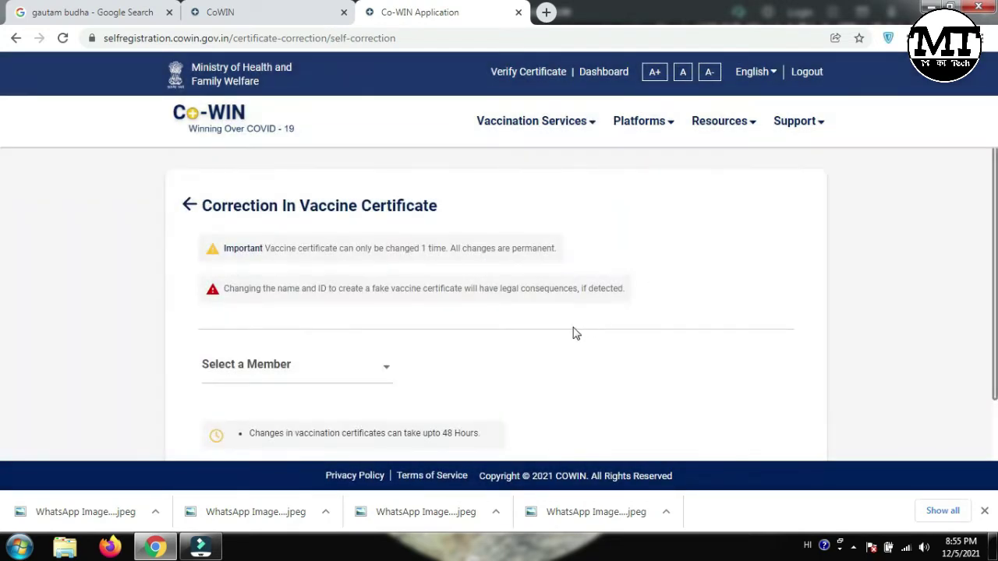
Step: Read the correction page heading and the one-time change notice
scroll(567, 339, down, 2)
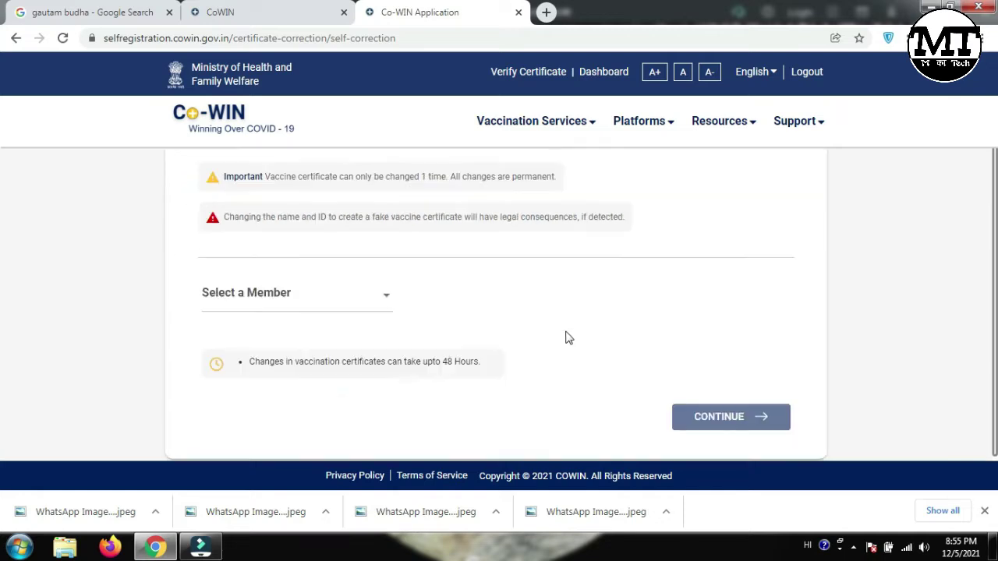
scroll(560, 330, up, 1)
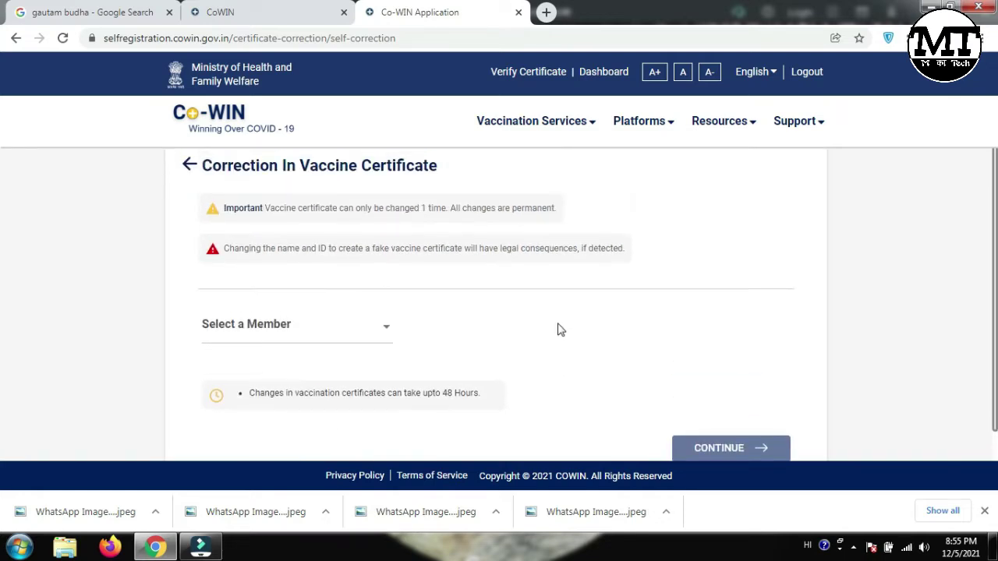
scroll(514, 326, up, 1)
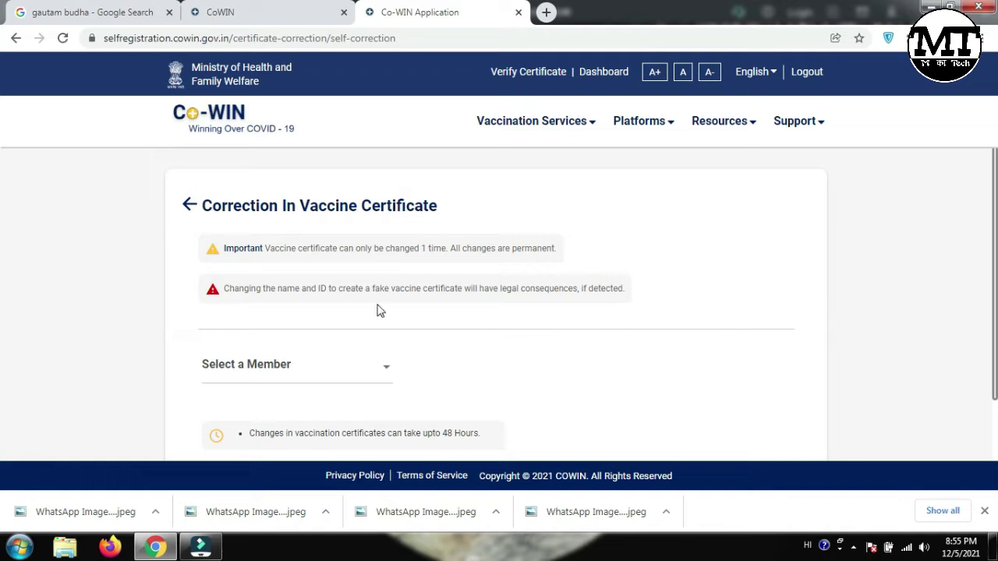
drag(196, 239, 319, 261)
click(331, 268)
drag(222, 247, 561, 255)
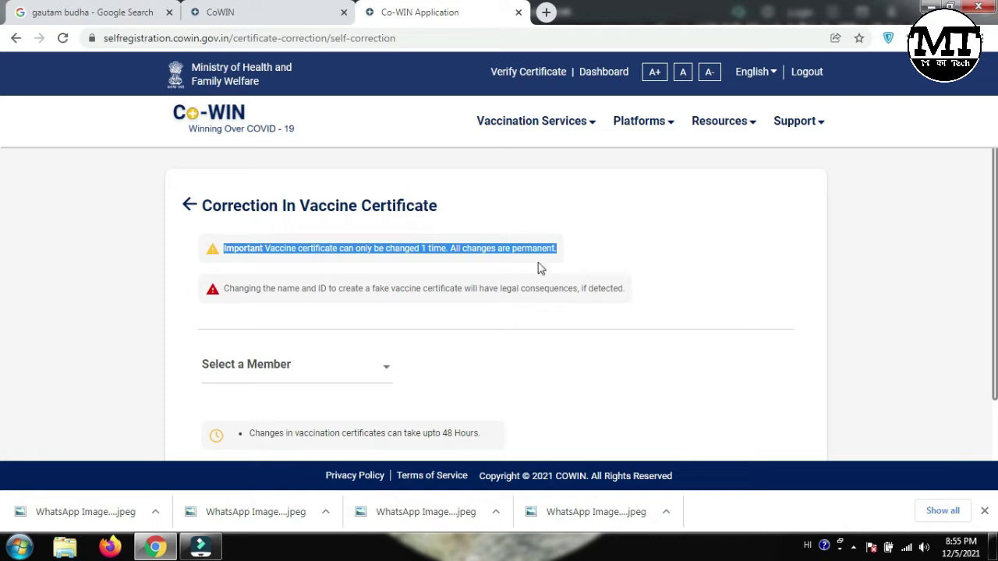
click(560, 252)
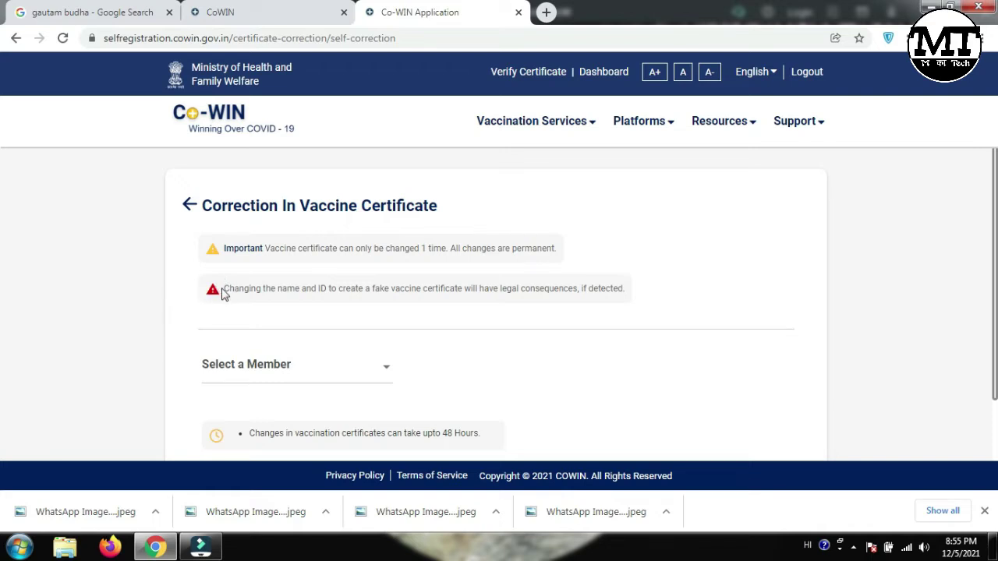
Step: Review the fake-certificate legal warning, then open the Select a Member list
drag(224, 291, 633, 290)
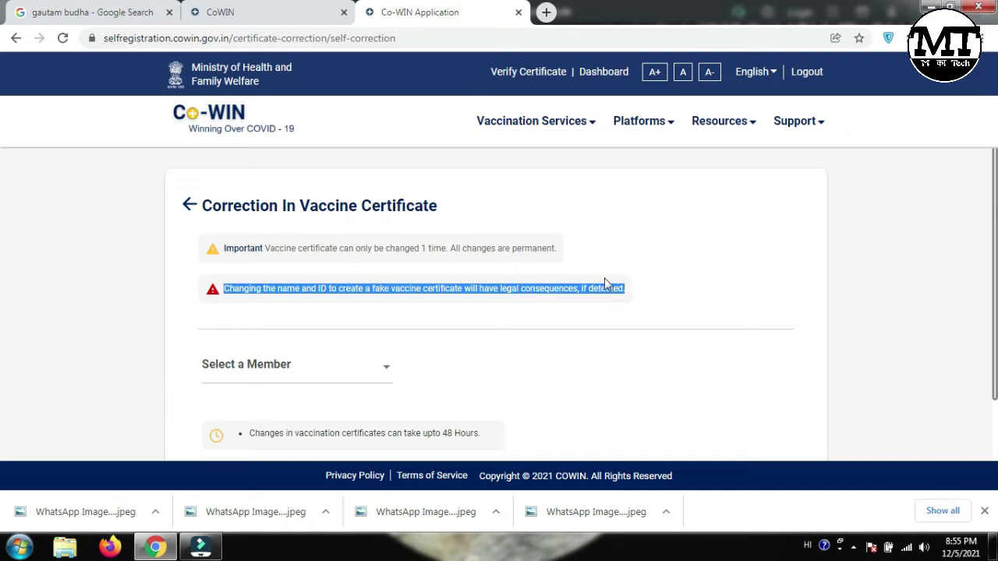
click(470, 290)
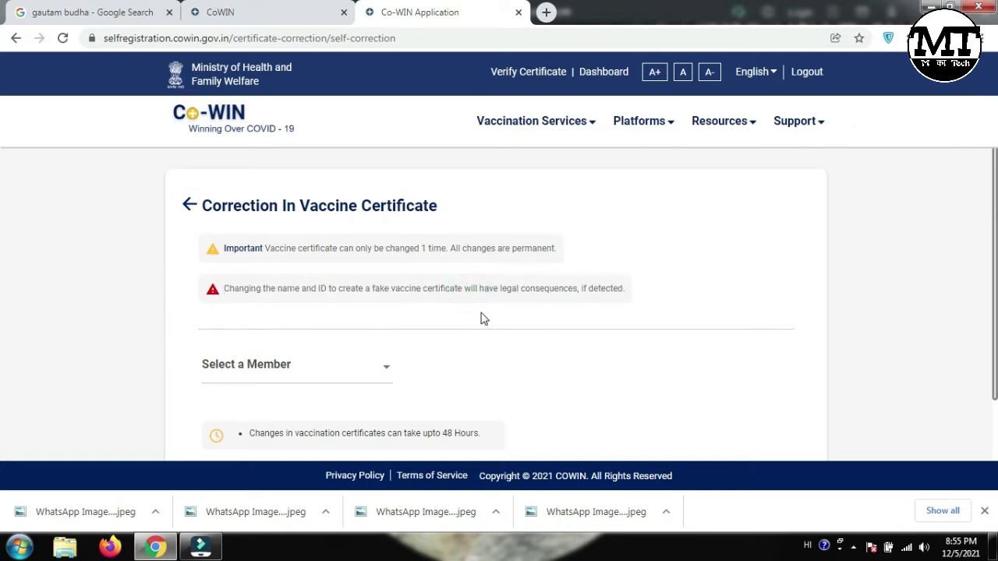
scroll(481, 318, down, 1)
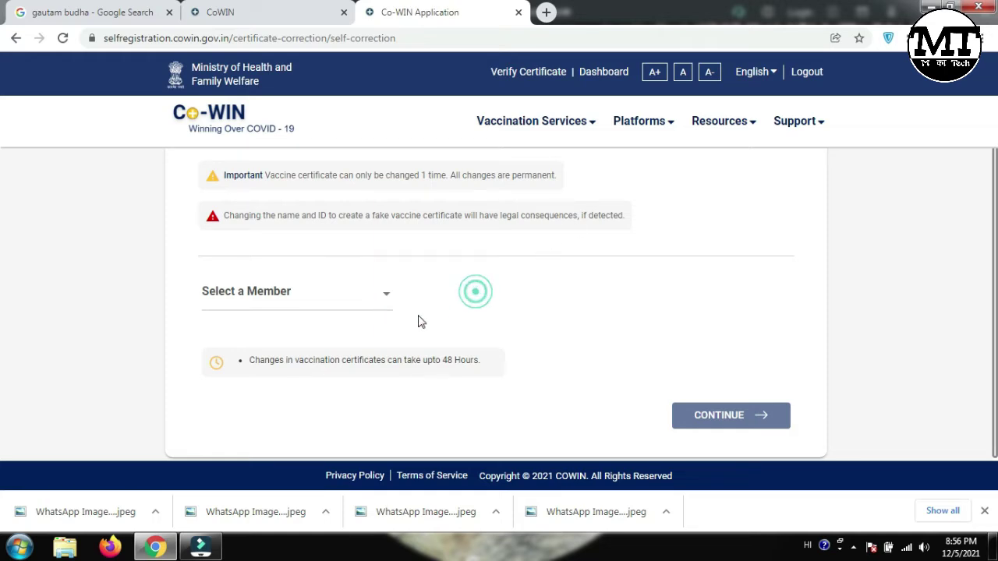
scroll(460, 312, up, 1)
drag(223, 288, 637, 286)
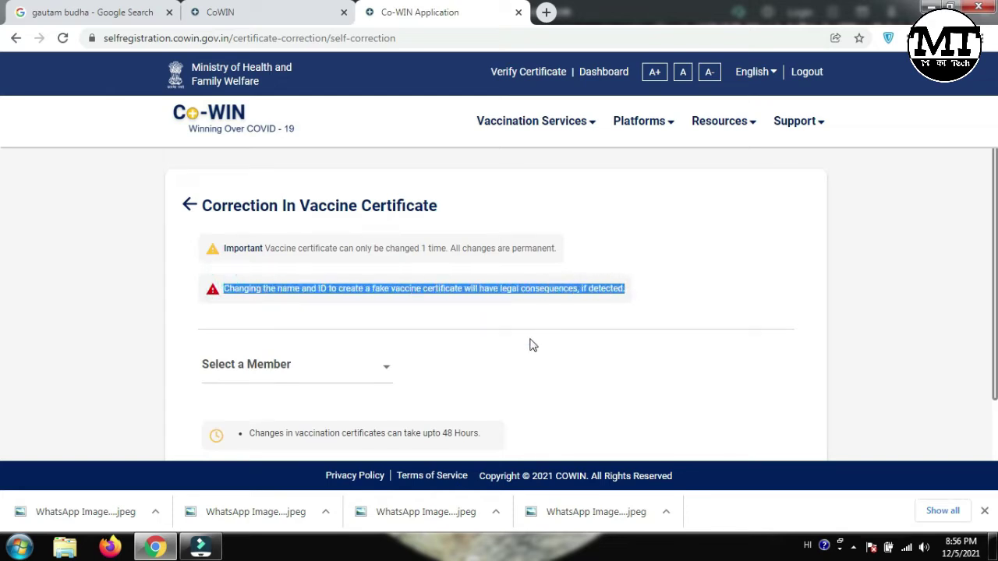
click(527, 343)
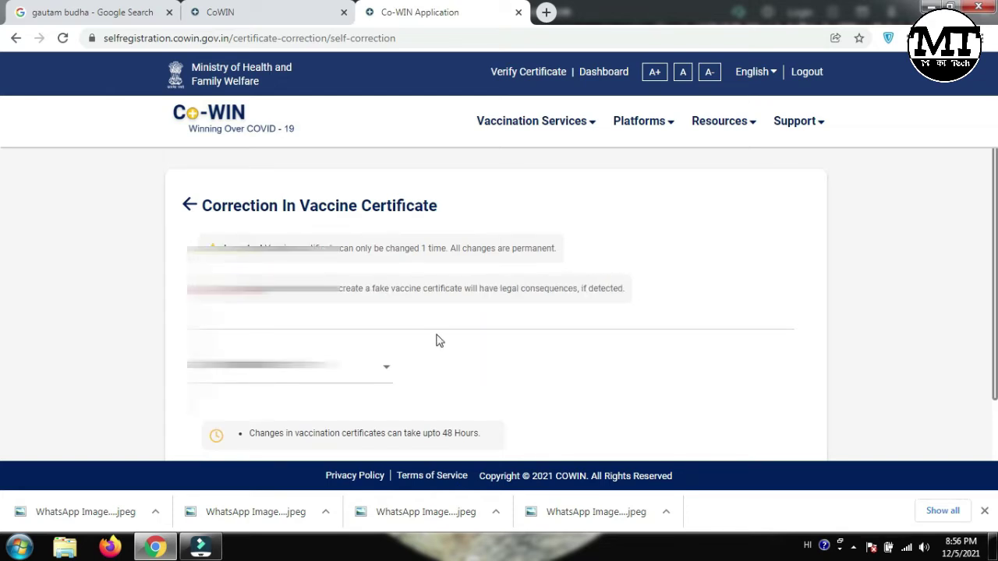
click(297, 366)
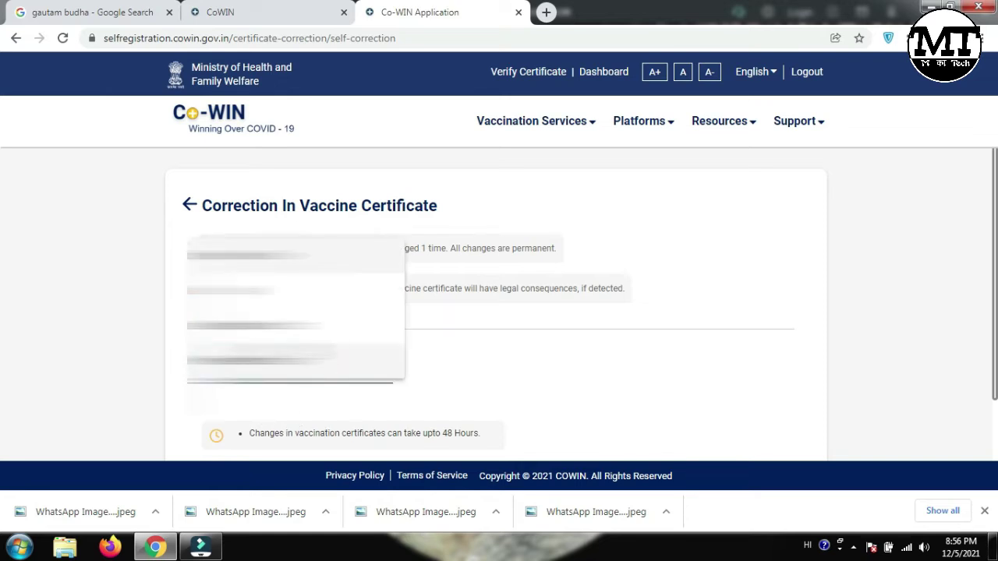
click(296, 325)
scroll(496, 304, down, 3)
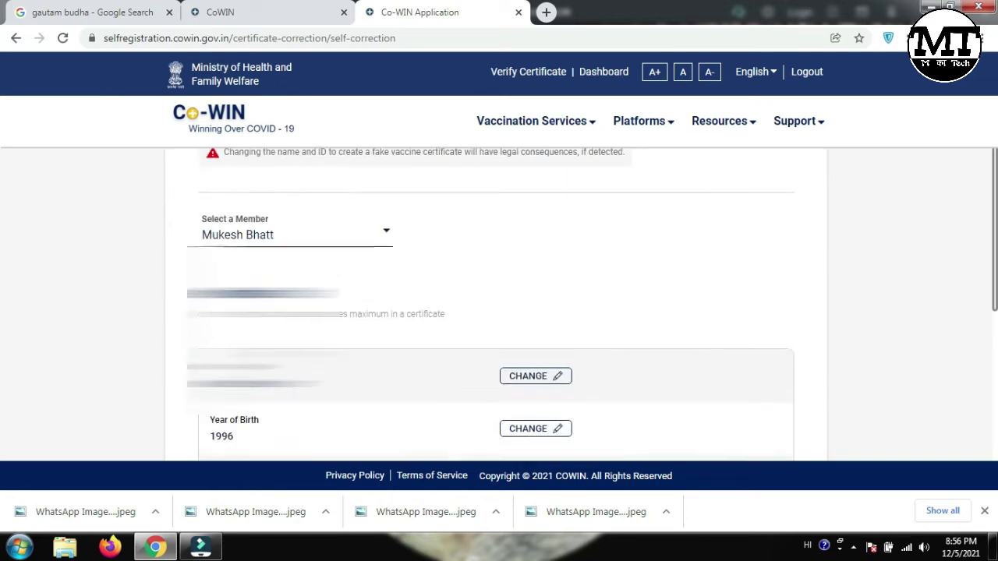
scroll(496, 304, down, 1)
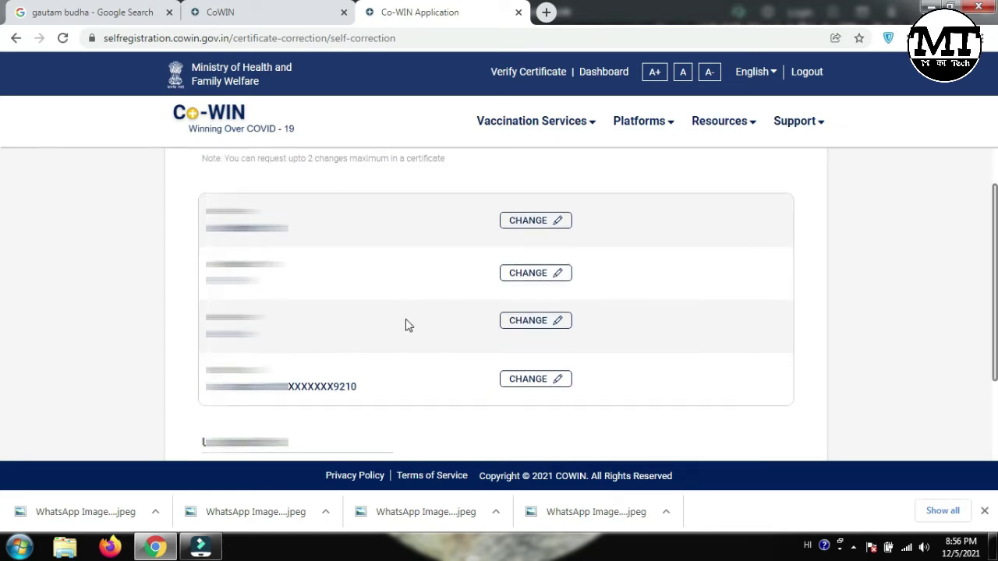
scroll(405, 326, down, 1)
scroll(406, 326, up, 1)
click(538, 226)
click(535, 224)
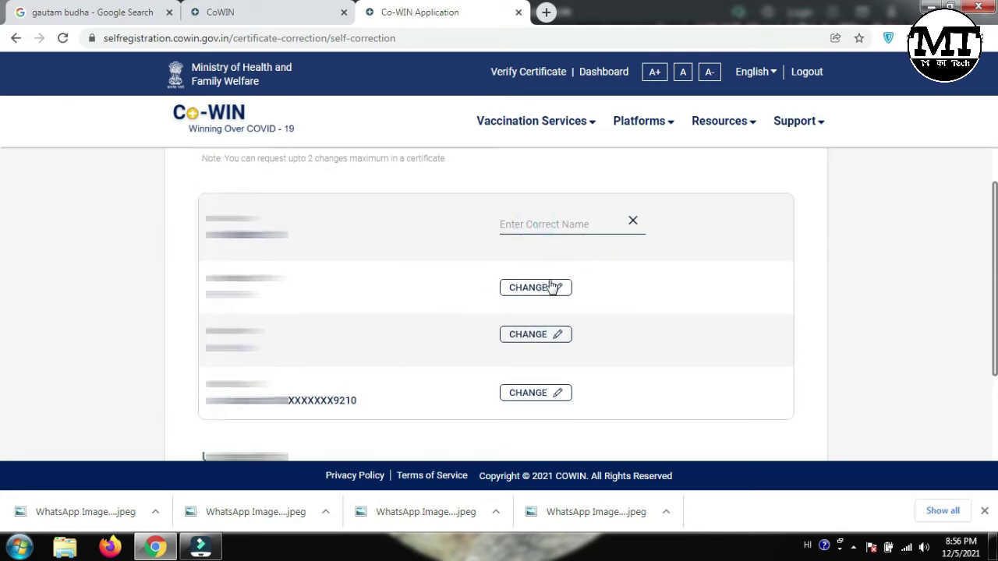
click(481, 301)
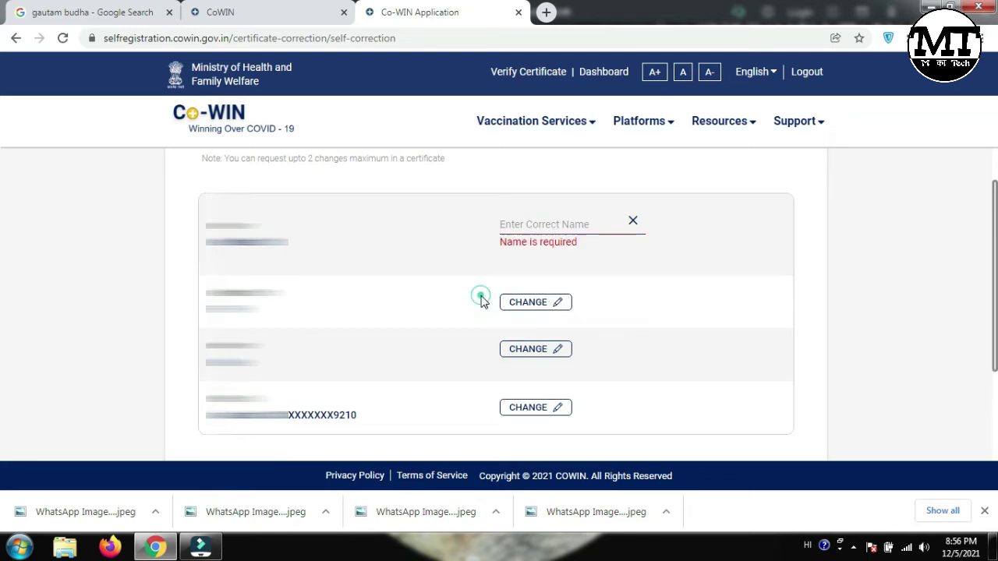
click(632, 222)
click(546, 270)
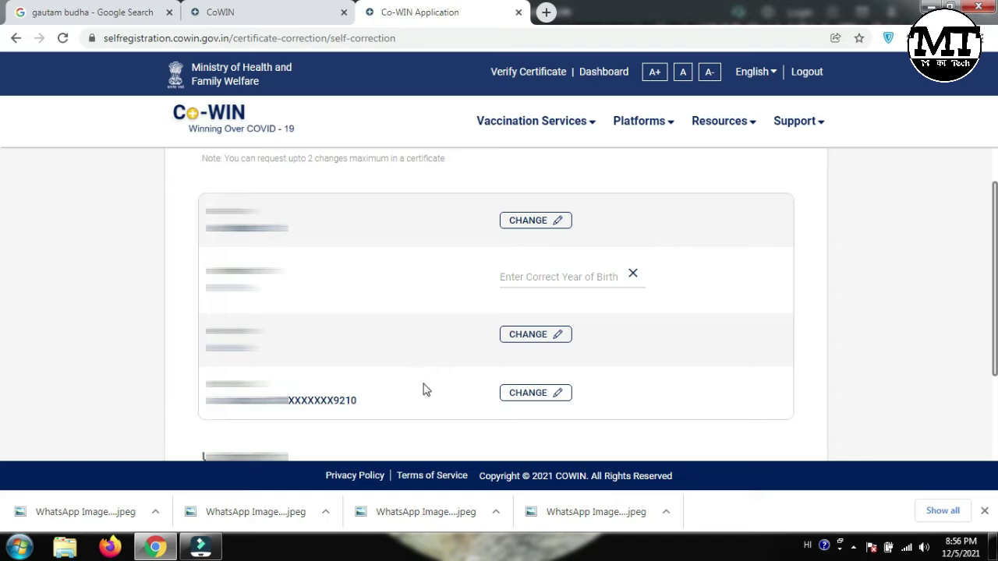
scroll(424, 390, down, 1)
scroll(425, 390, up, 1)
scroll(425, 389, down, 1)
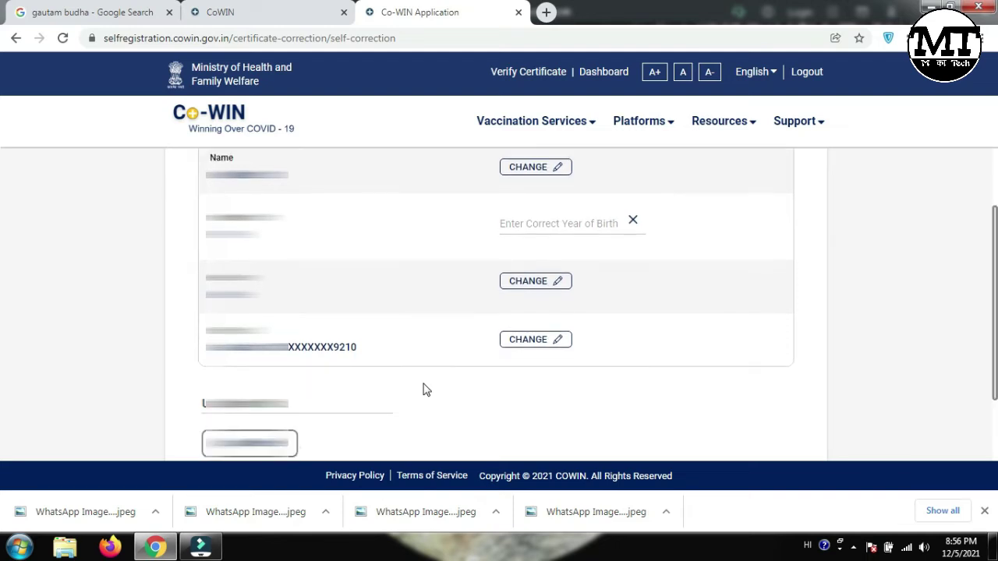
click(516, 327)
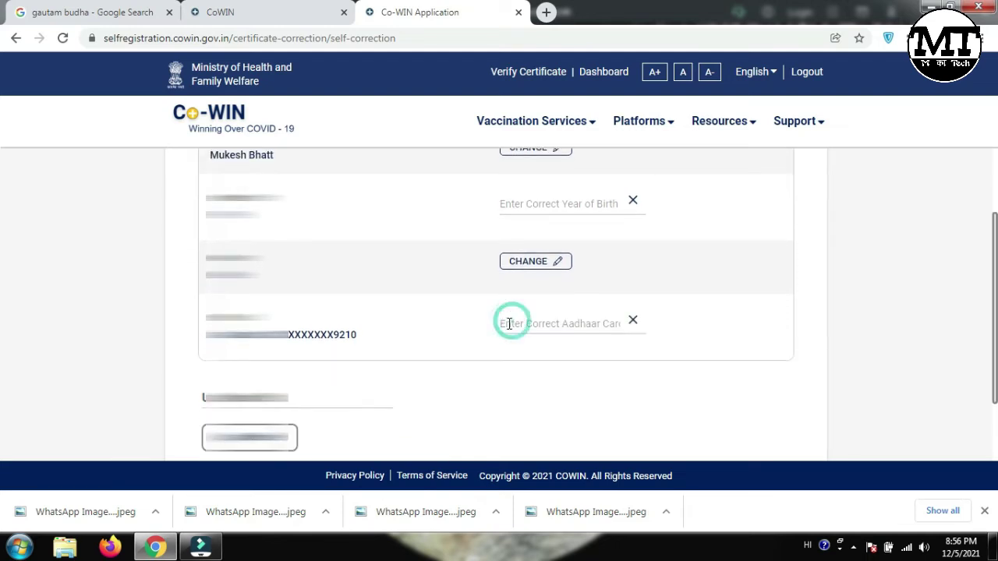
click(632, 202)
click(633, 318)
scroll(549, 309, up, 3)
scroll(545, 308, down, 5)
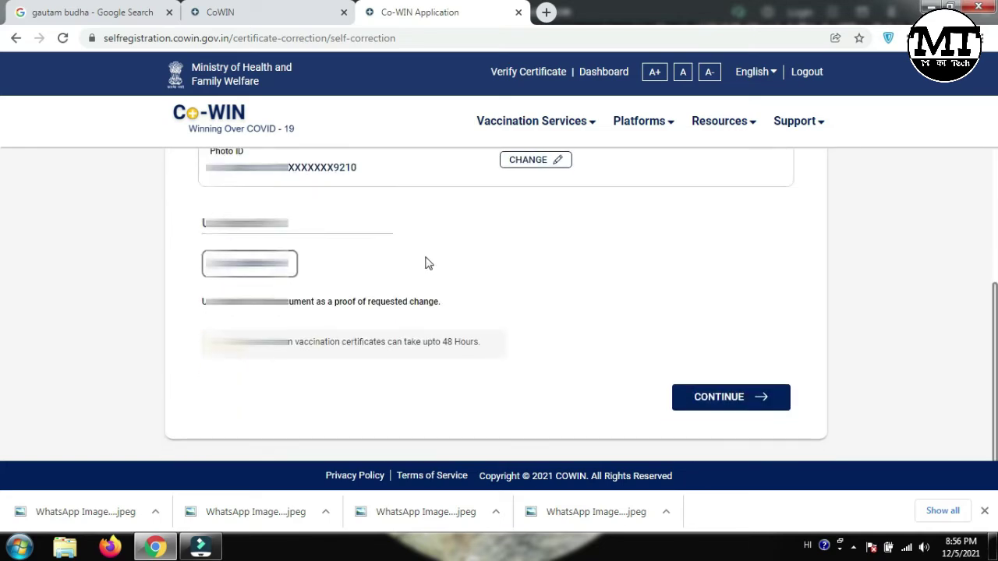
click(345, 223)
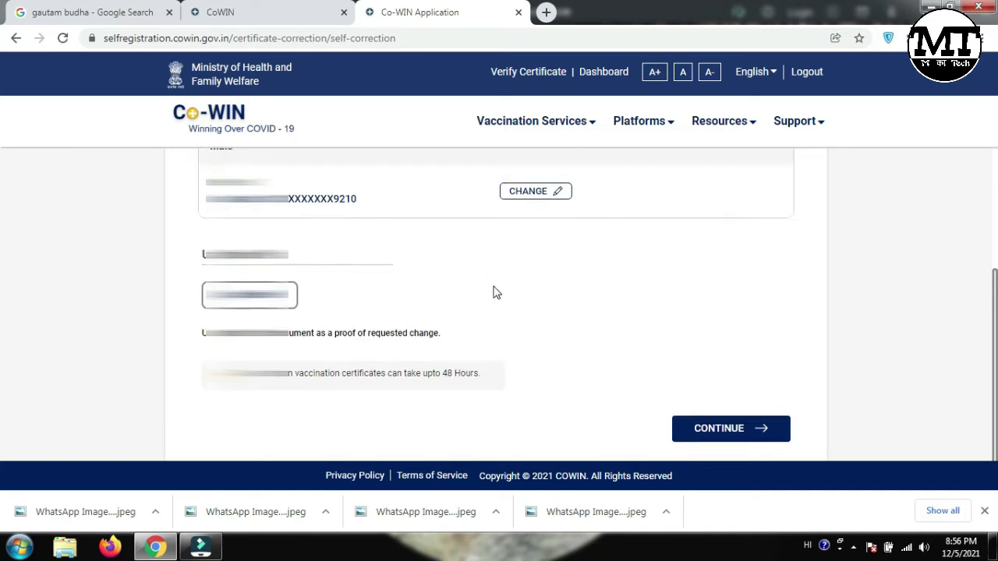
scroll(494, 291, up, 3)
scroll(489, 299, down, 2)
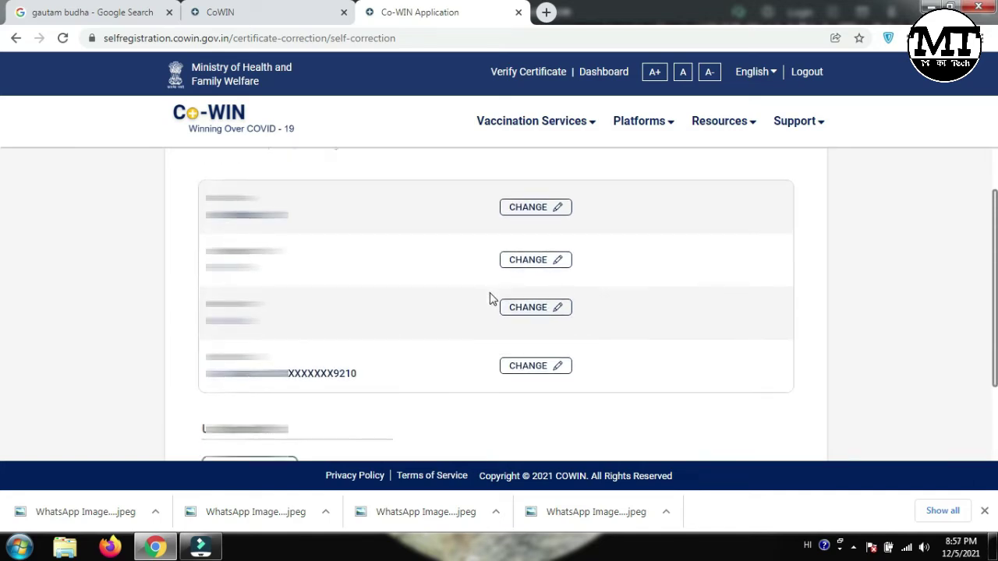
scroll(490, 299, up, 1)
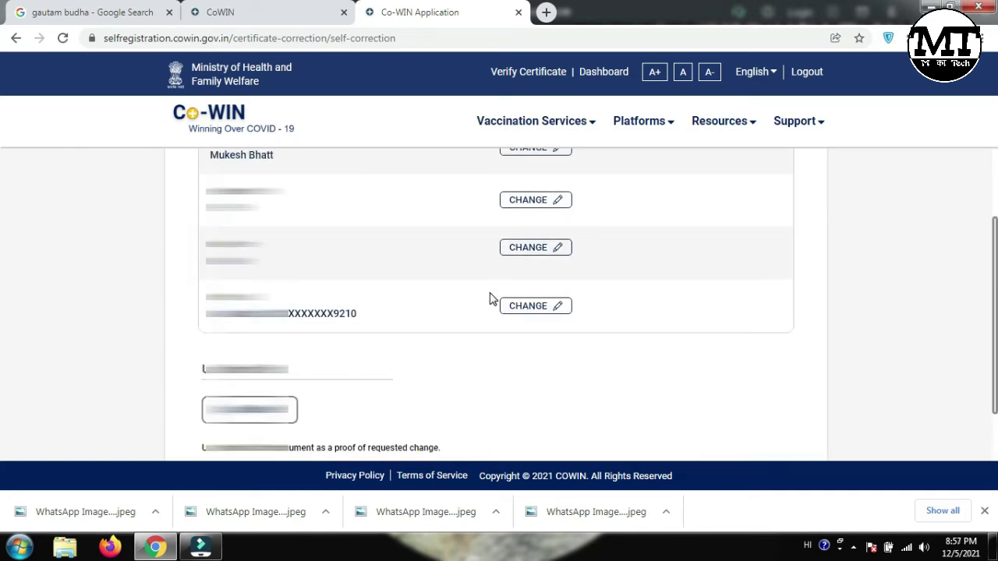
scroll(491, 296, up, 2)
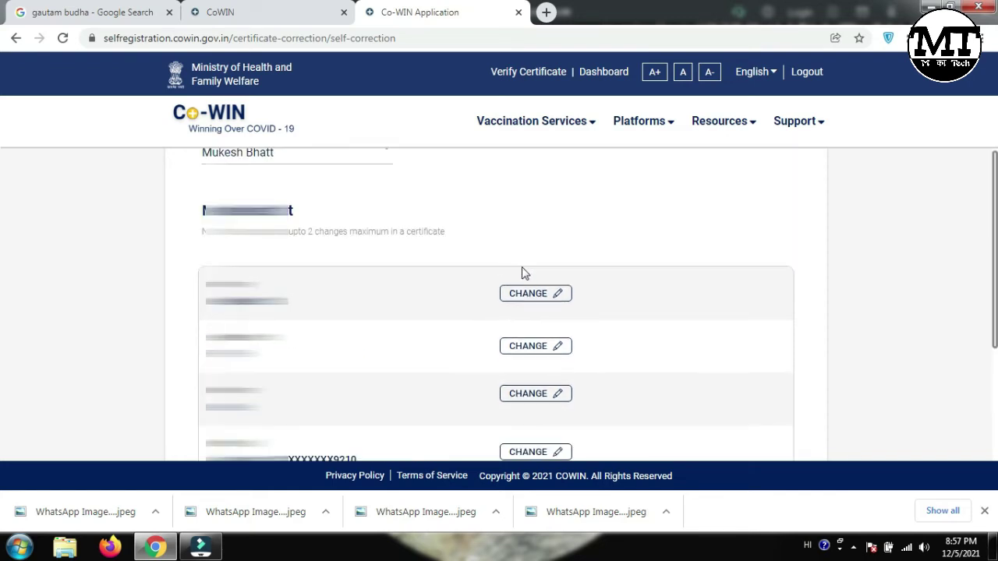
Step: Change the beneficiary's name on the certificate to the corrected full name
click(528, 291)
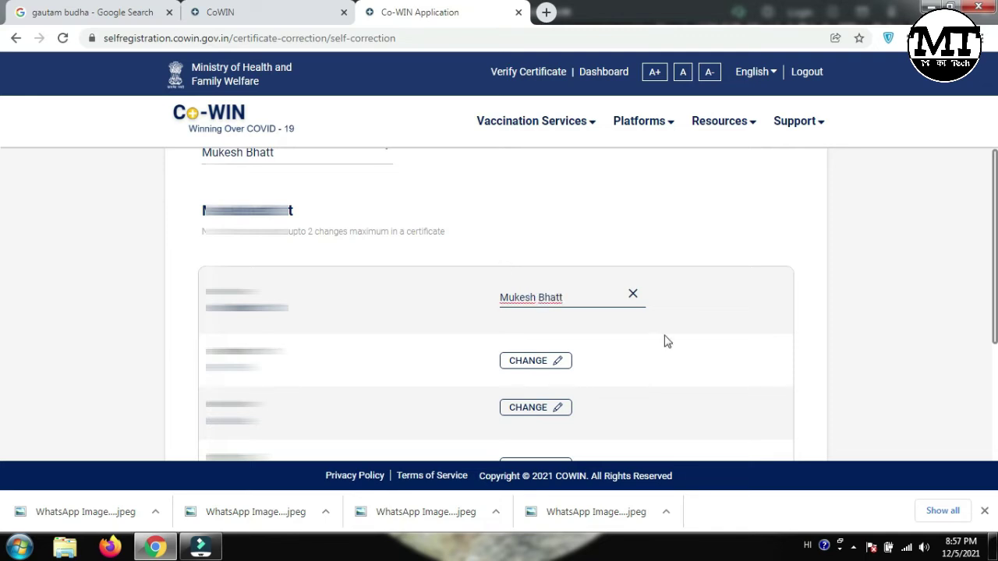
scroll(665, 339, down, 1)
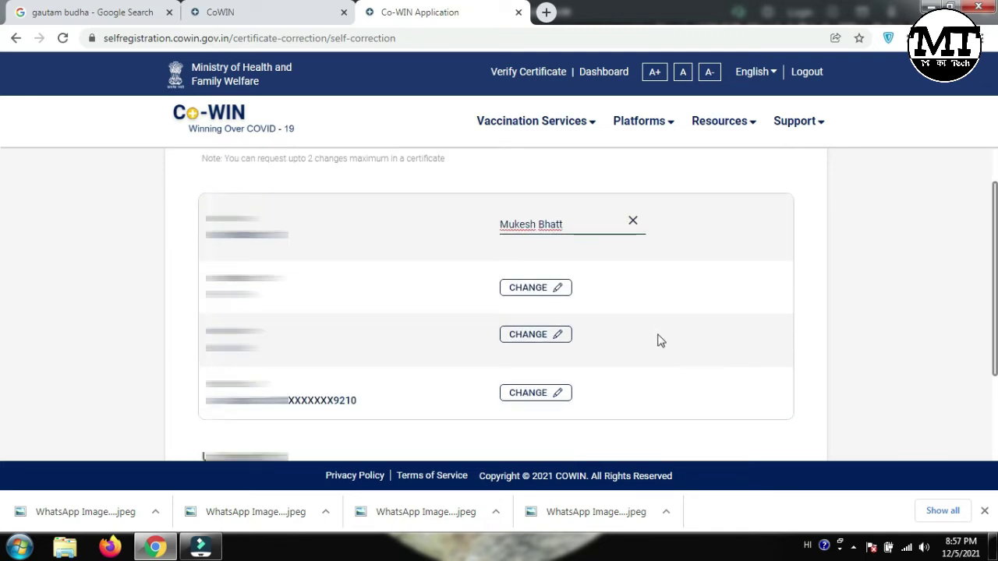
Step: Correct the year of birth to 1990, then attempt a third correction
click(537, 292)
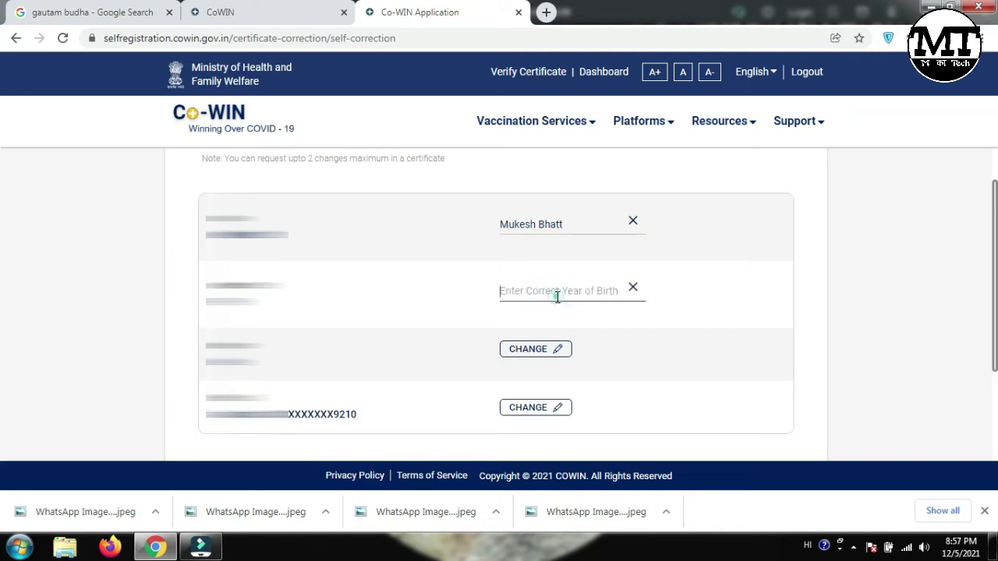
text(20)
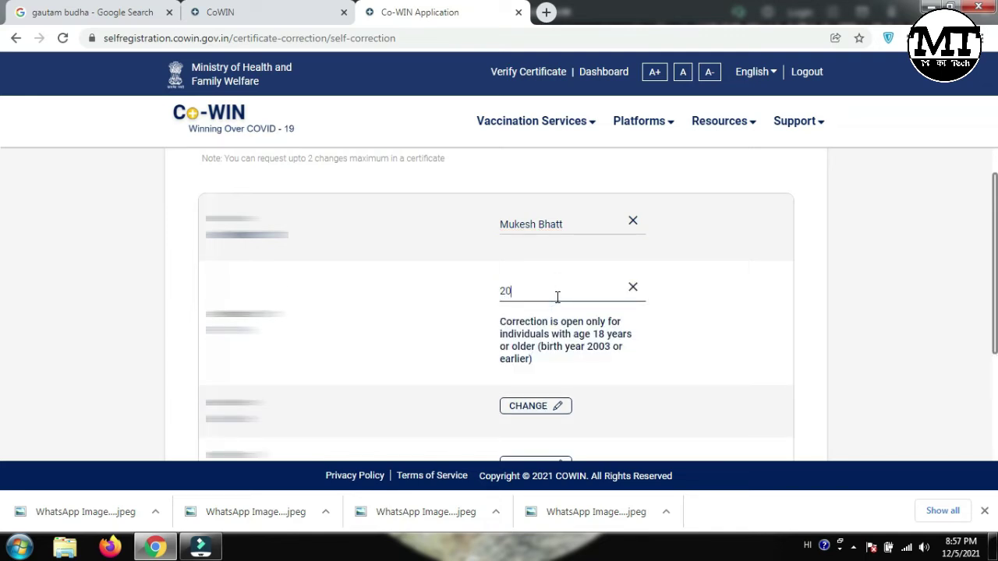
key(BackSpace)
key(BackSpace)
text(1990)
click(554, 355)
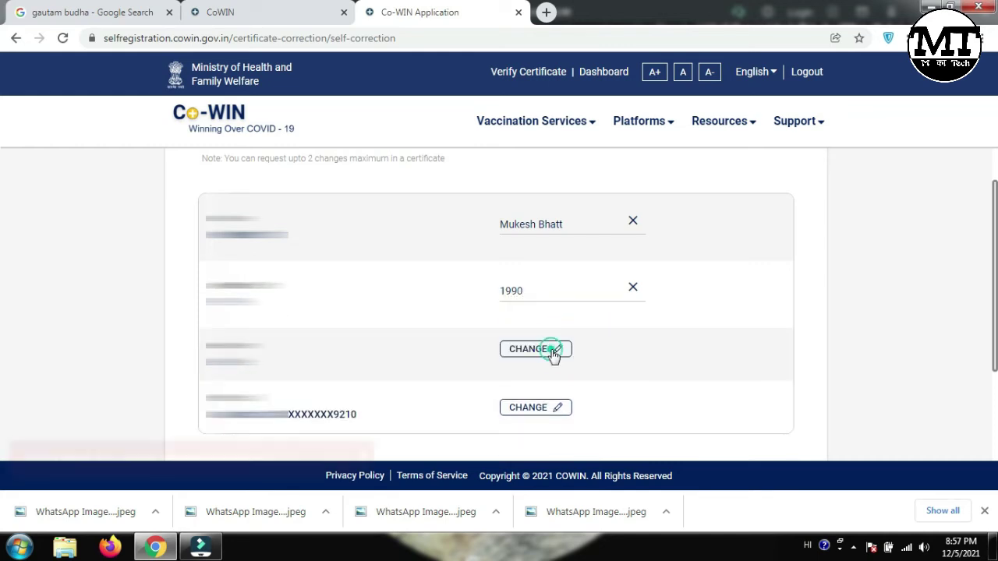
scroll(681, 361, down, 3)
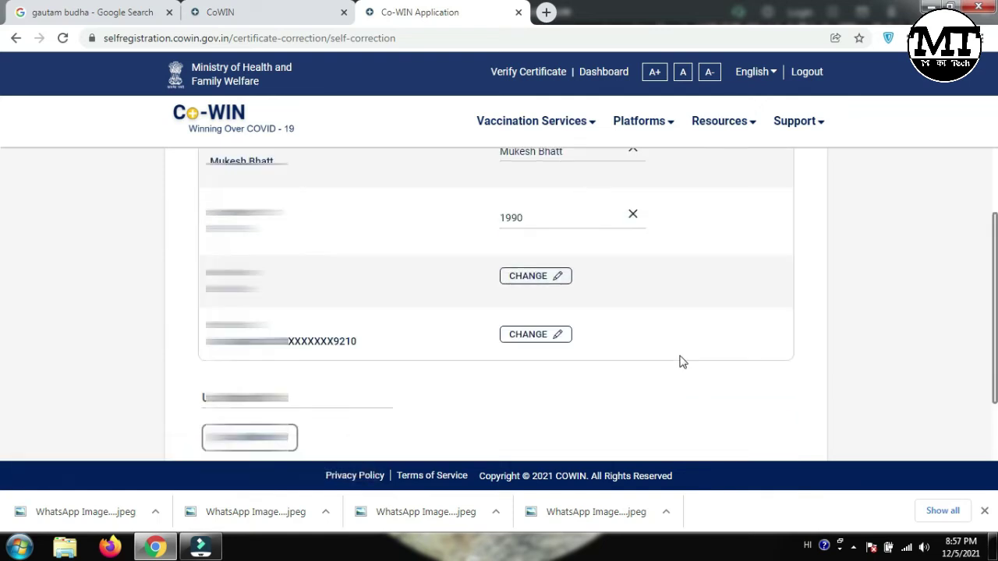
scroll(681, 361, down, 3)
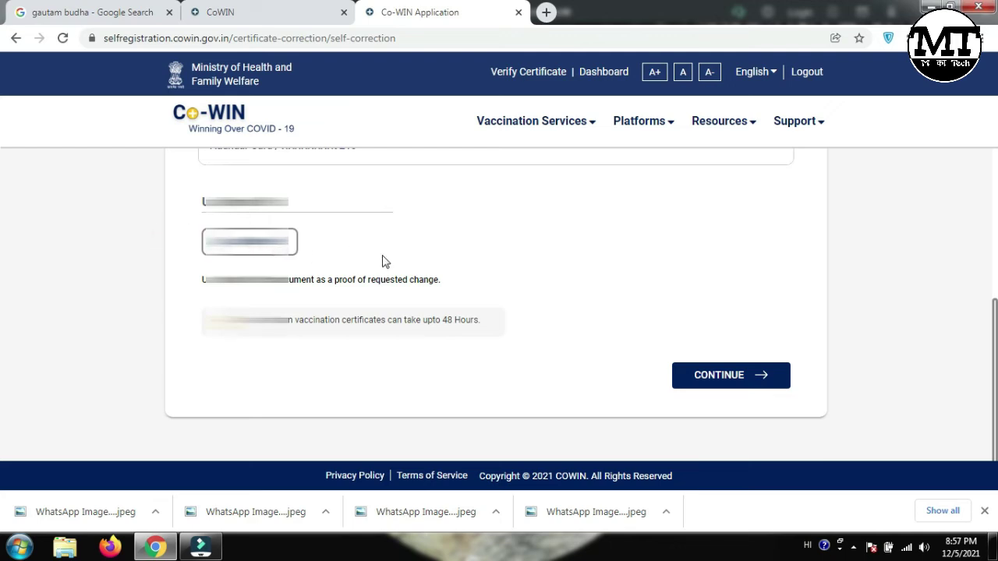
click(600, 254)
click(289, 245)
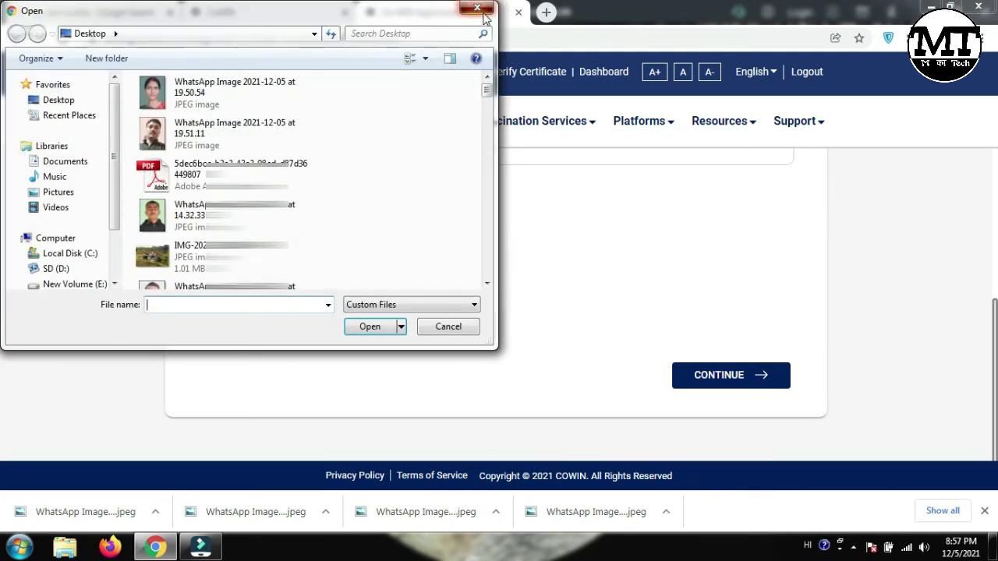
click(479, 11)
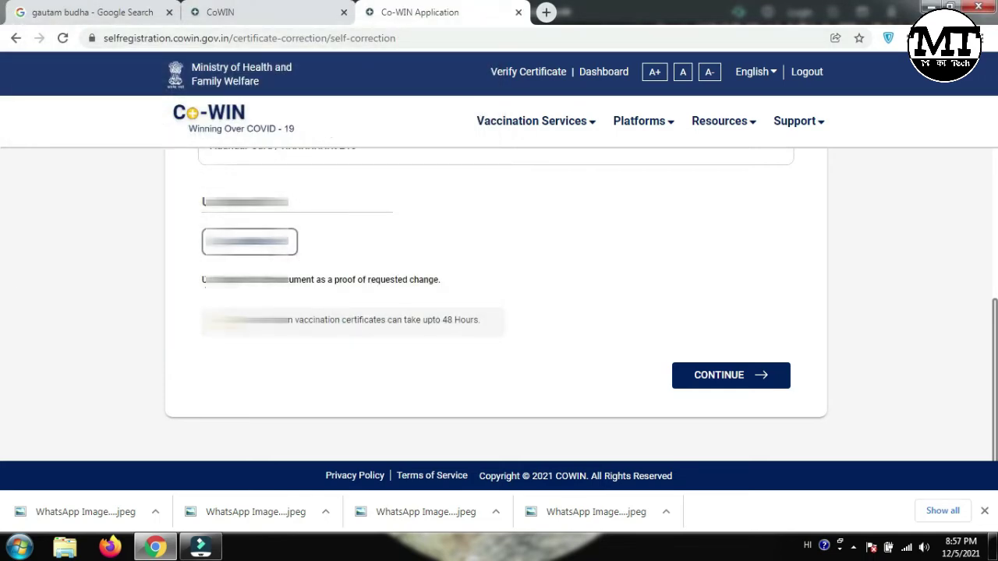
drag(200, 287, 448, 282)
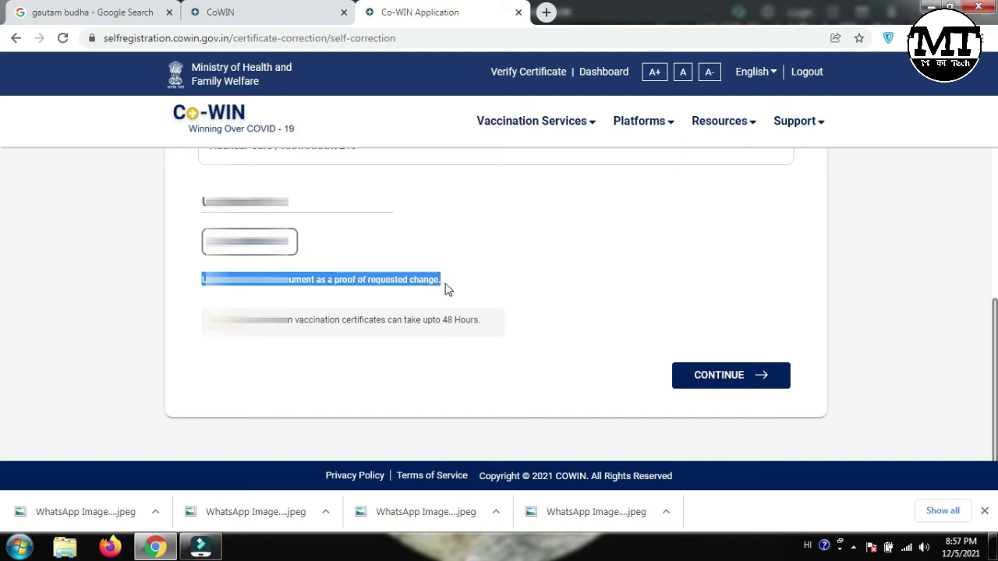
click(468, 375)
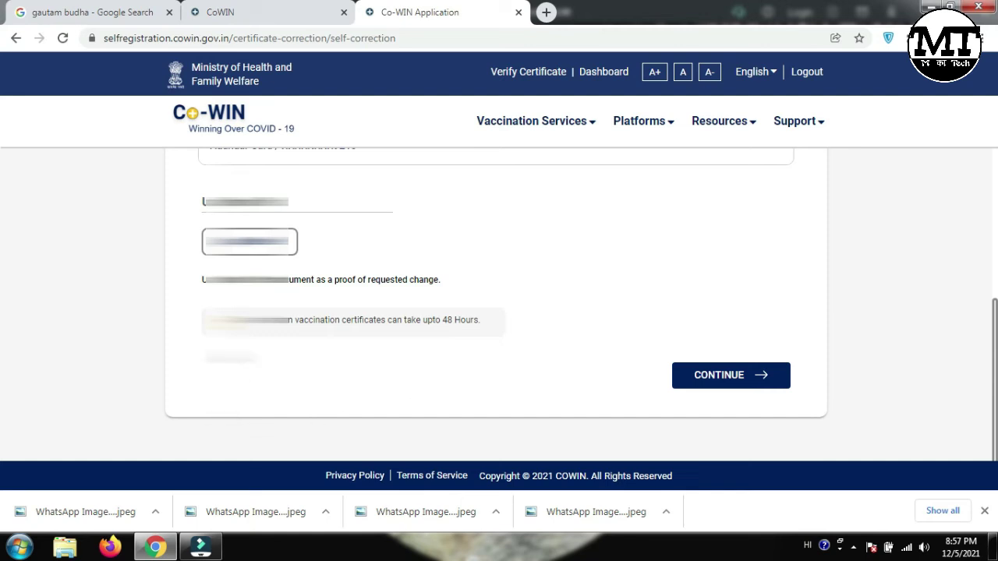
drag(223, 320, 481, 325)
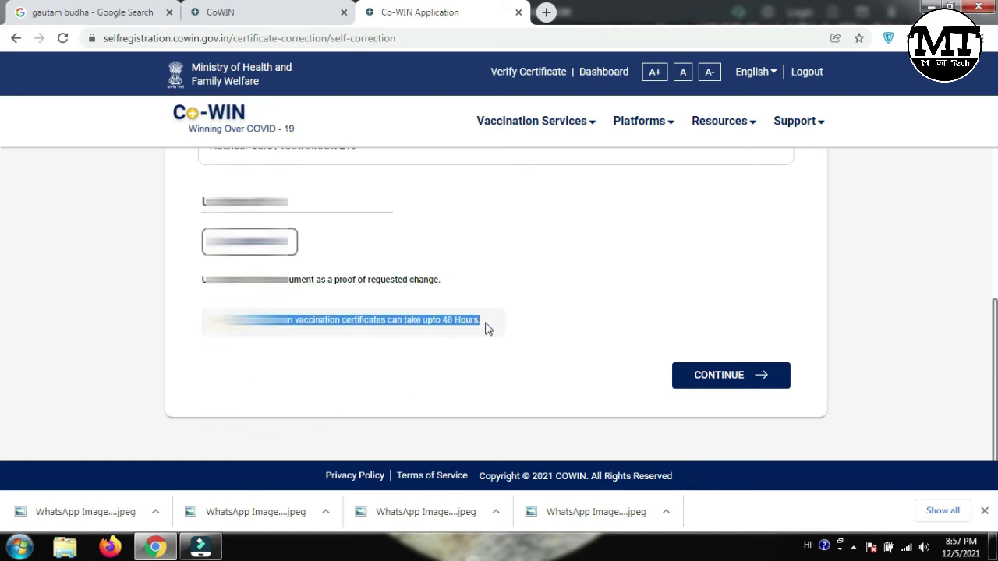
click(593, 301)
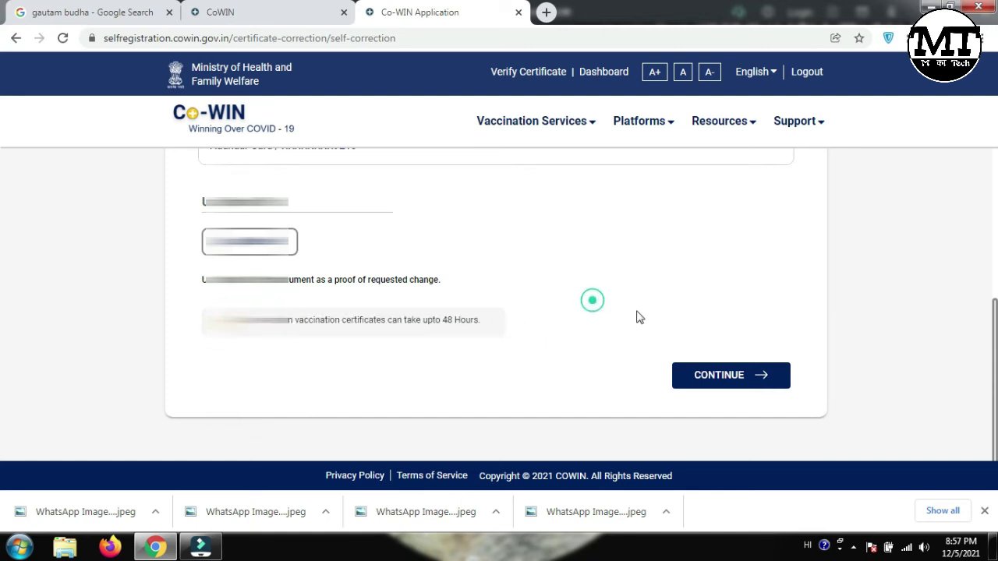
Step: Submit the corrections with CONTINUE and review the validation messages that appear
click(714, 377)
scroll(573, 375, up, 10)
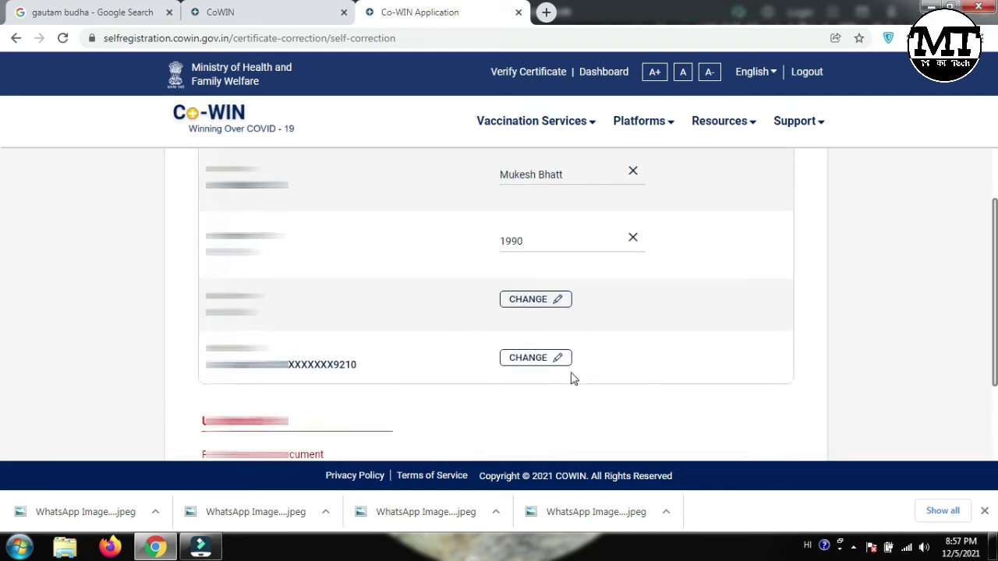
scroll(569, 380, down, 5)
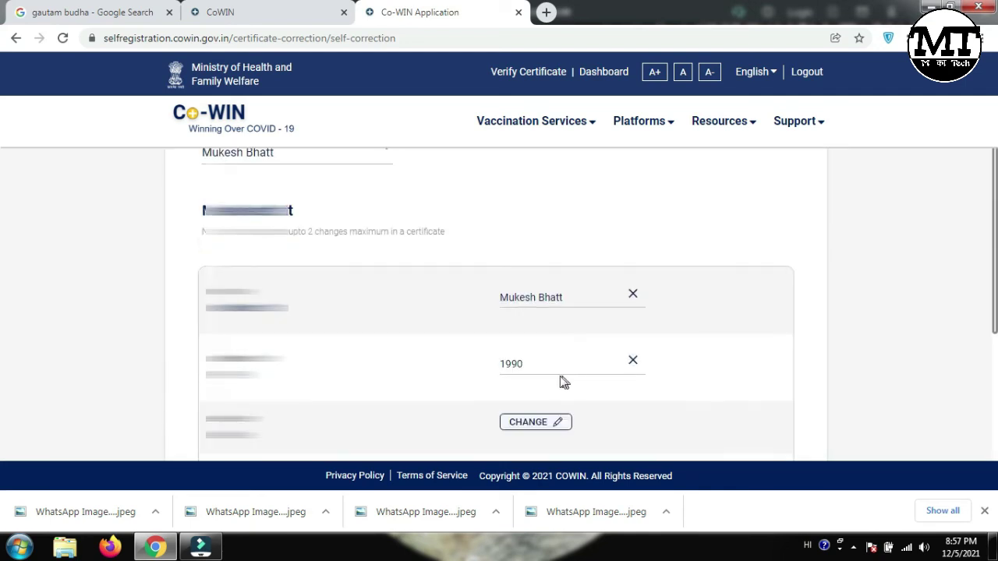
scroll(556, 383, up, 5)
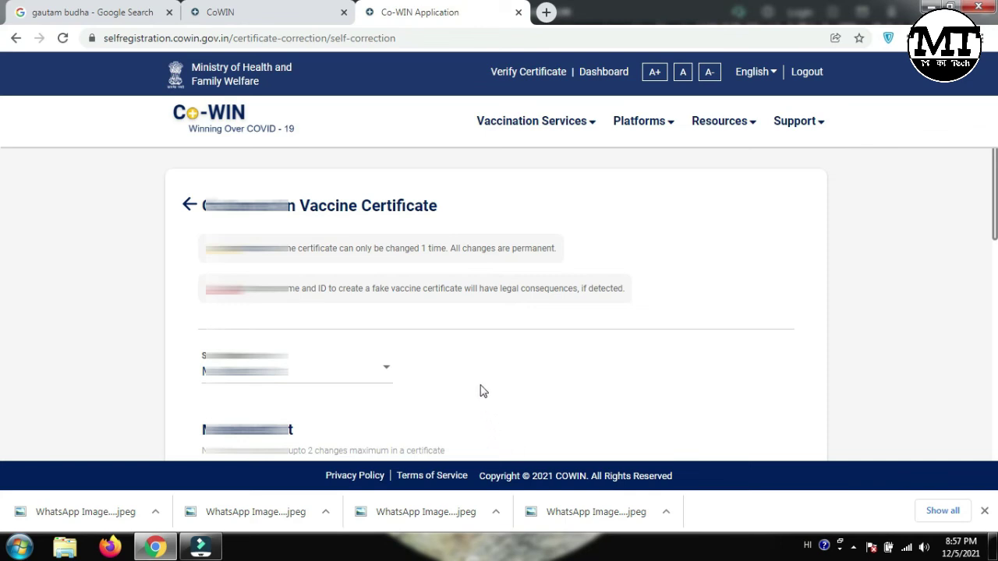
scroll(768, 225, down, 5)
scroll(764, 236, up, 5)
Step: Log out of the CoWIN account
scroll(754, 173, down, 8)
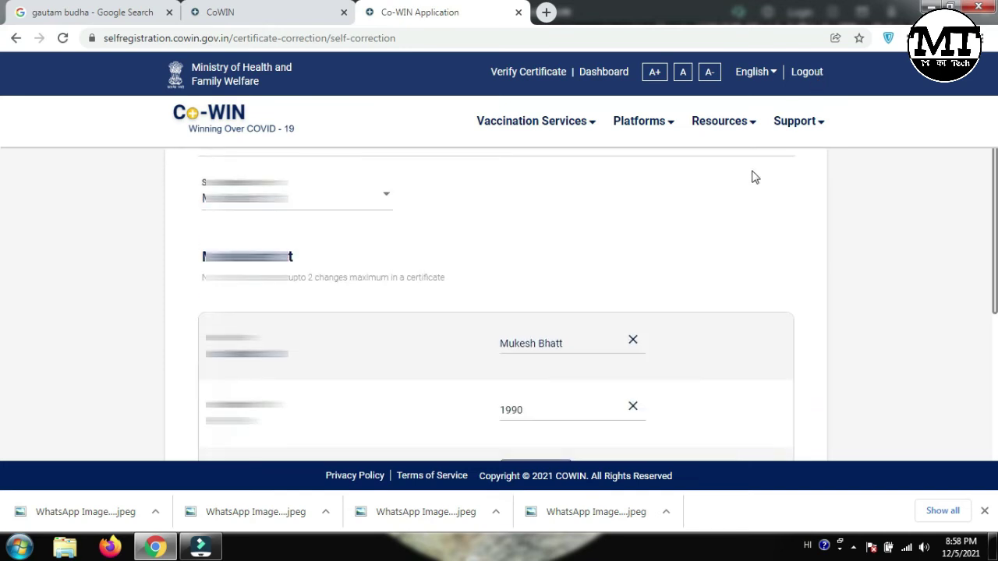
click(806, 71)
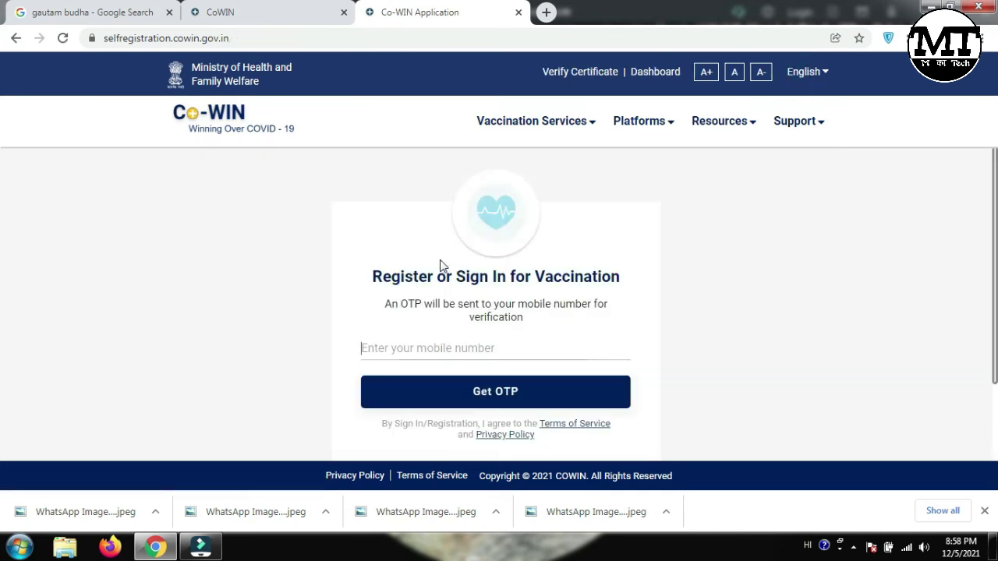
scroll(442, 264, down, 2)
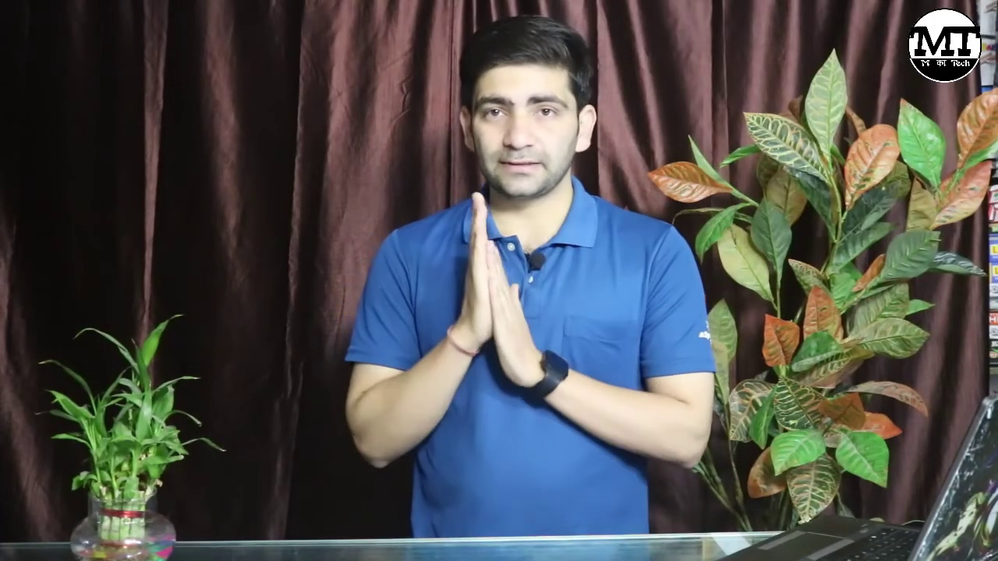